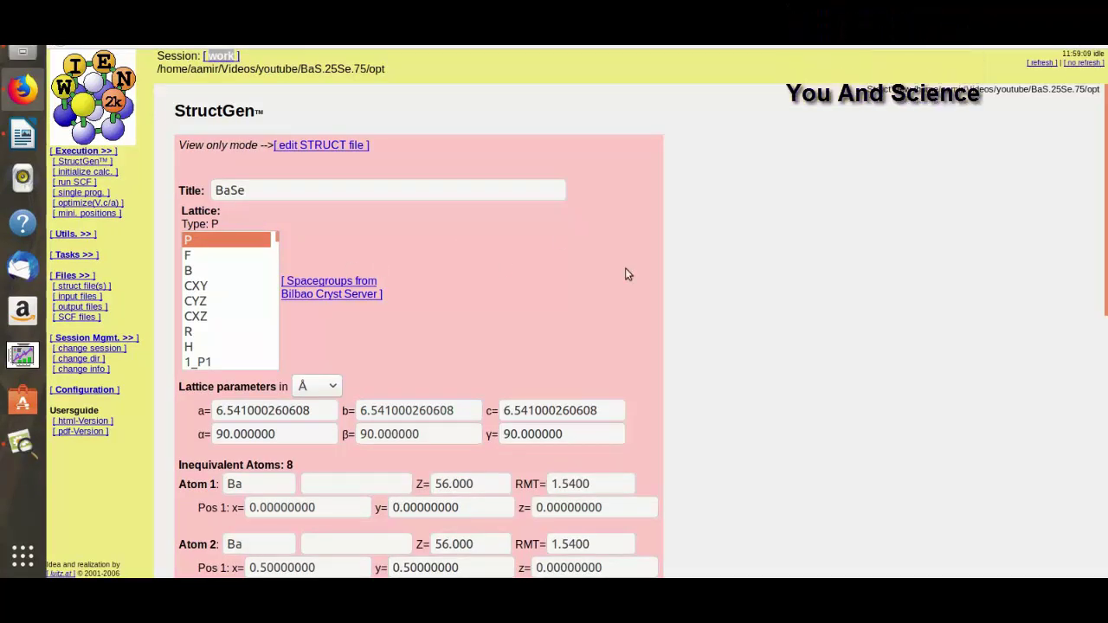
Scroll through the BaSe structure: P lattice, a=b=c=6.541 Å, four Ba and four Se atoms
{"action": "left_click_drag", "start_coordinate": [1097, 160], "coordinate": [1095, 344]}
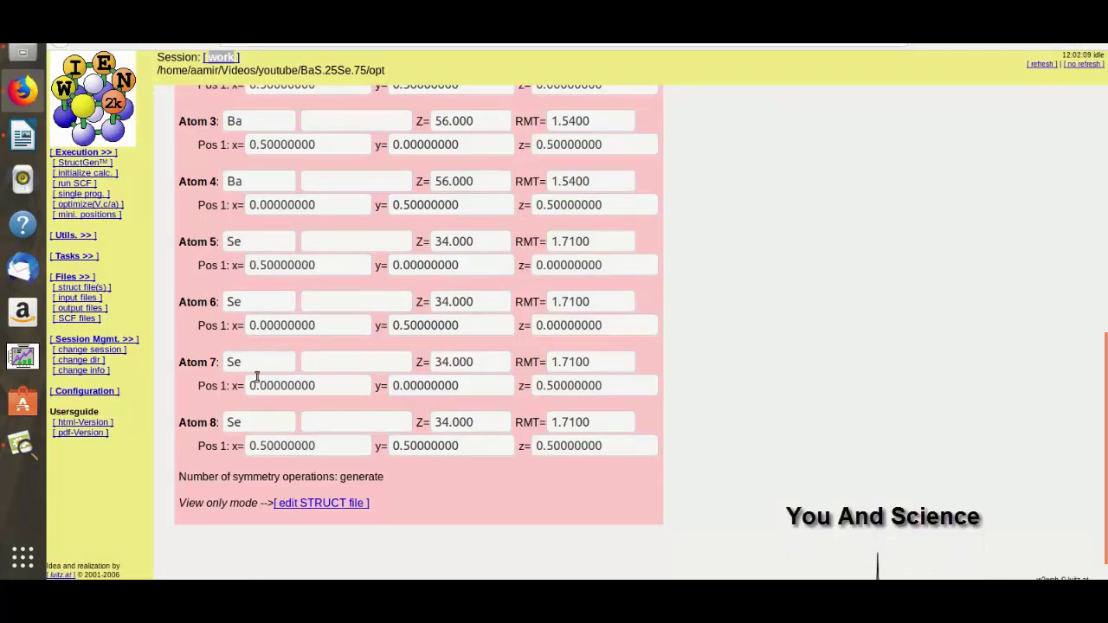
Open the BaSe structure for editing and select Atom 5's element name field
{"action": "left_click", "coordinate": [308, 510]}
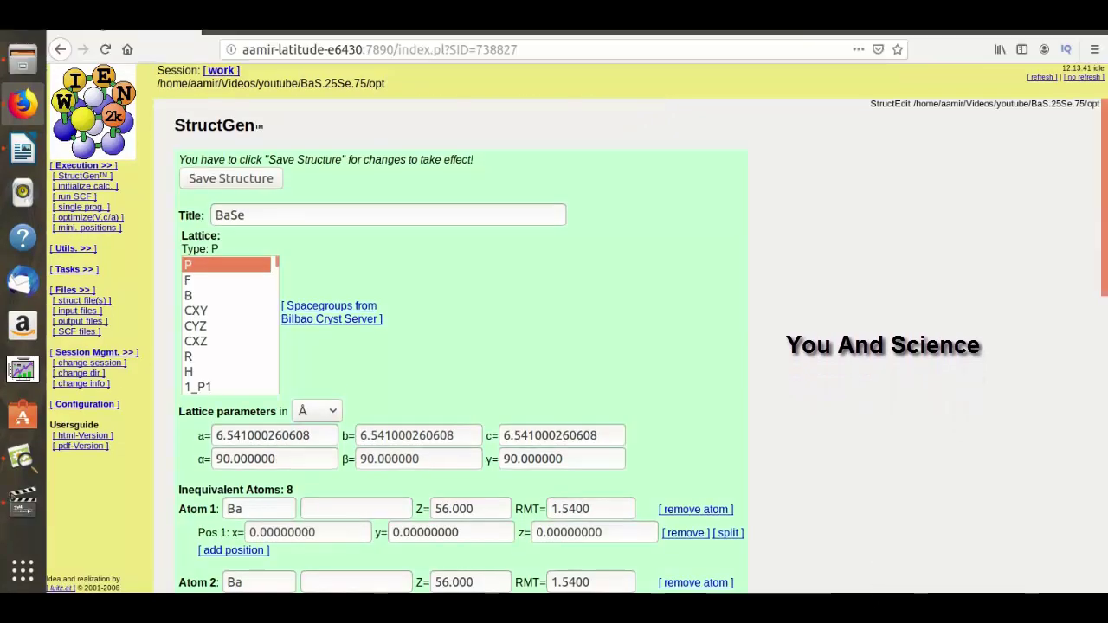
{"action": "scroll", "coordinate": [459, 346], "scroll_direction": "down", "scroll_amount": 10}
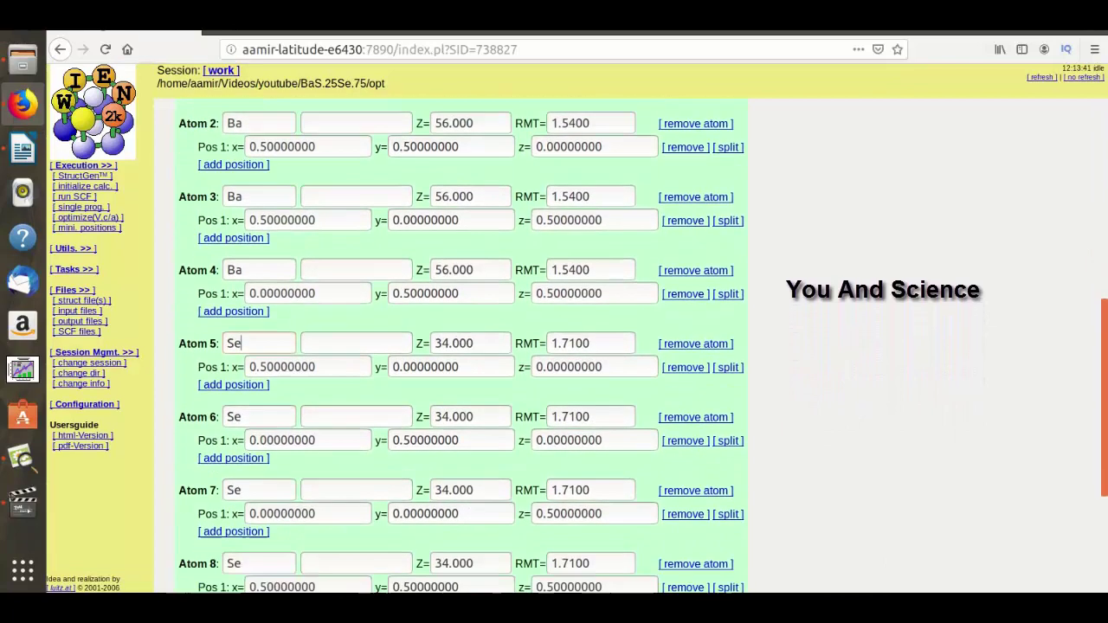
{"action": "left_click", "coordinate": [240, 300]}
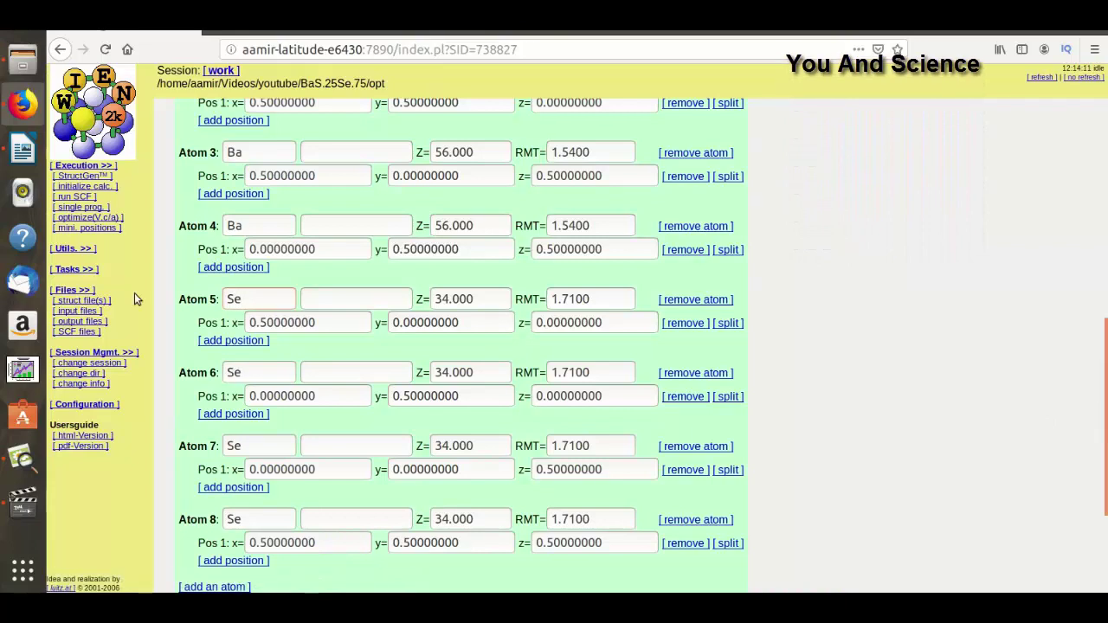
Review the substitution percentage notes in Writer, highlighting and then deselecting the 50% result
{"action": "left_click", "coordinate": [23, 150]}
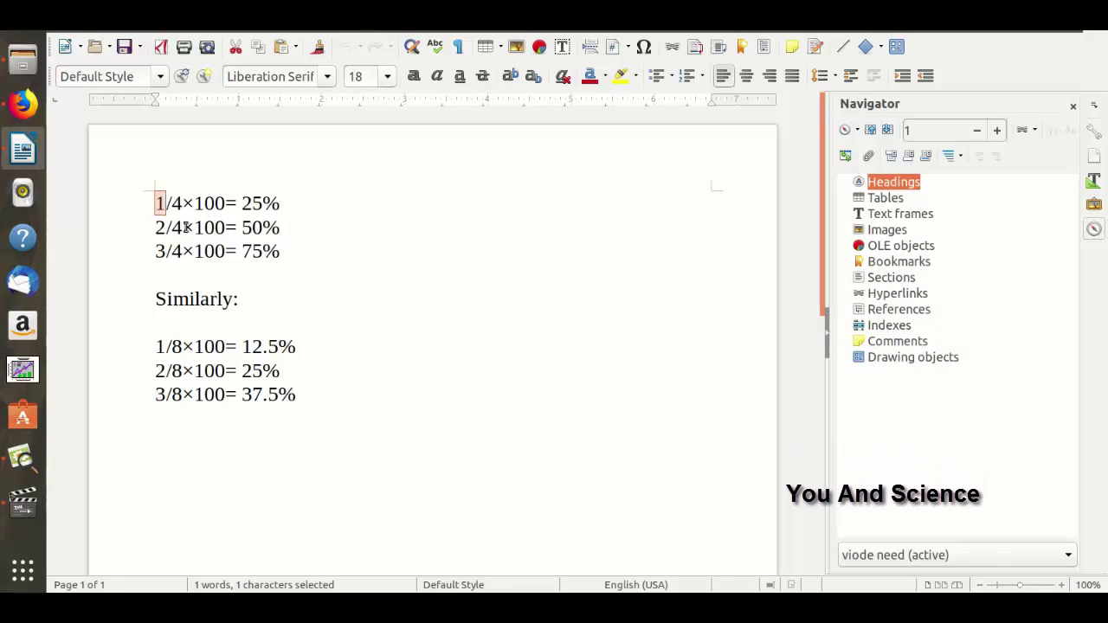
{"action": "left_click_drag", "start_coordinate": [242, 227], "coordinate": [280, 224]}
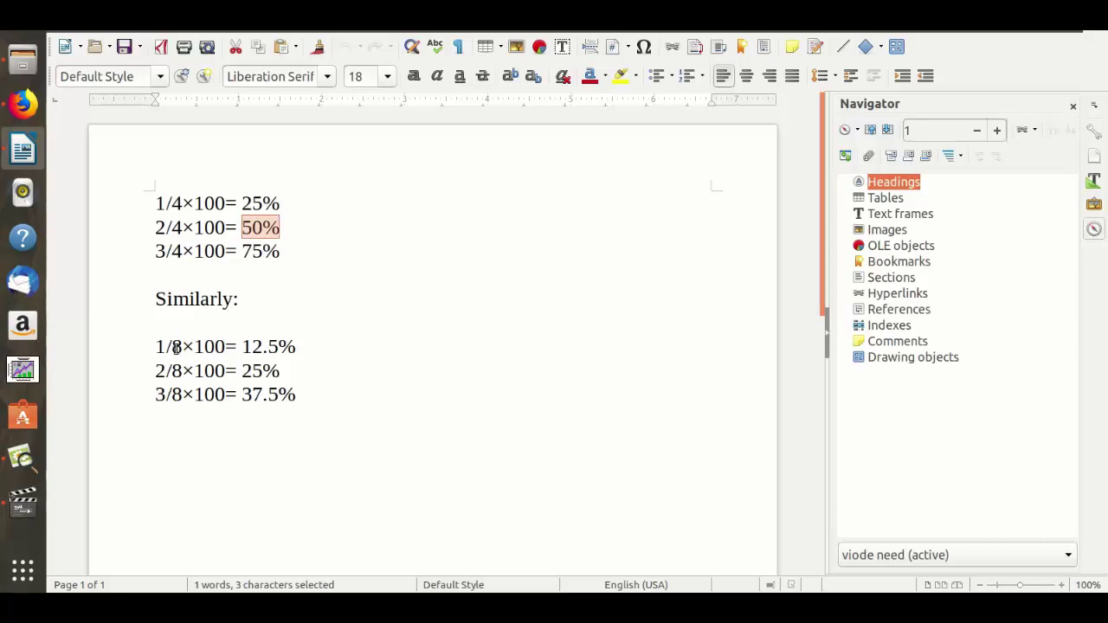
{"action": "key", "text": "Down"}
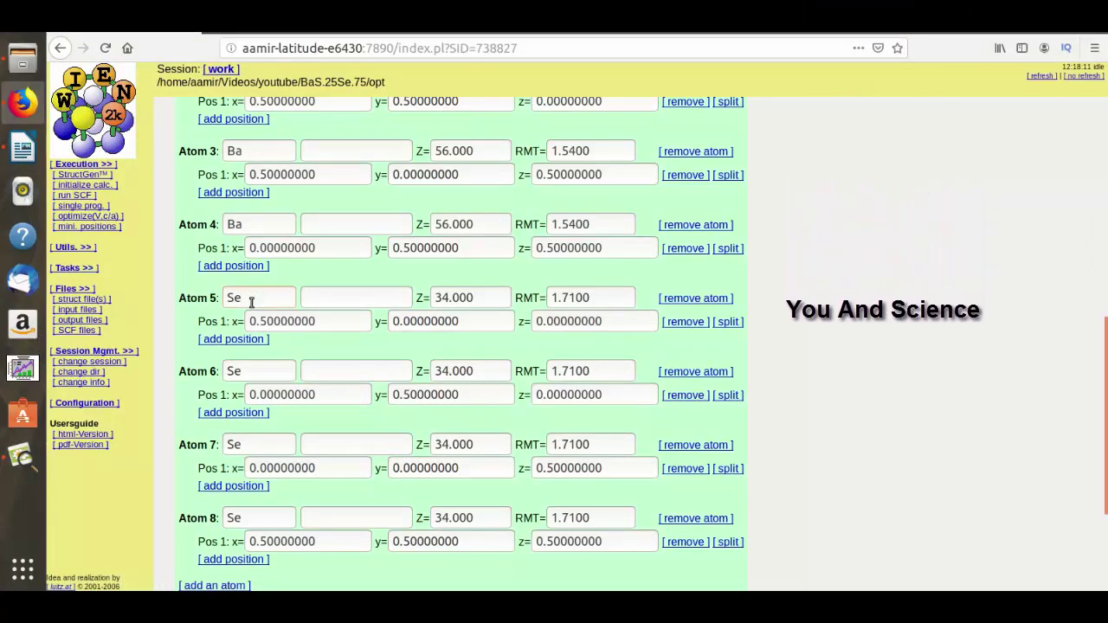
Change Atom 5 from Se to S, clear its atomic number and RMT, and save the structure
{"action": "key", "text": "BackSpace"}
{"action": "left_click", "coordinate": [495, 294]}
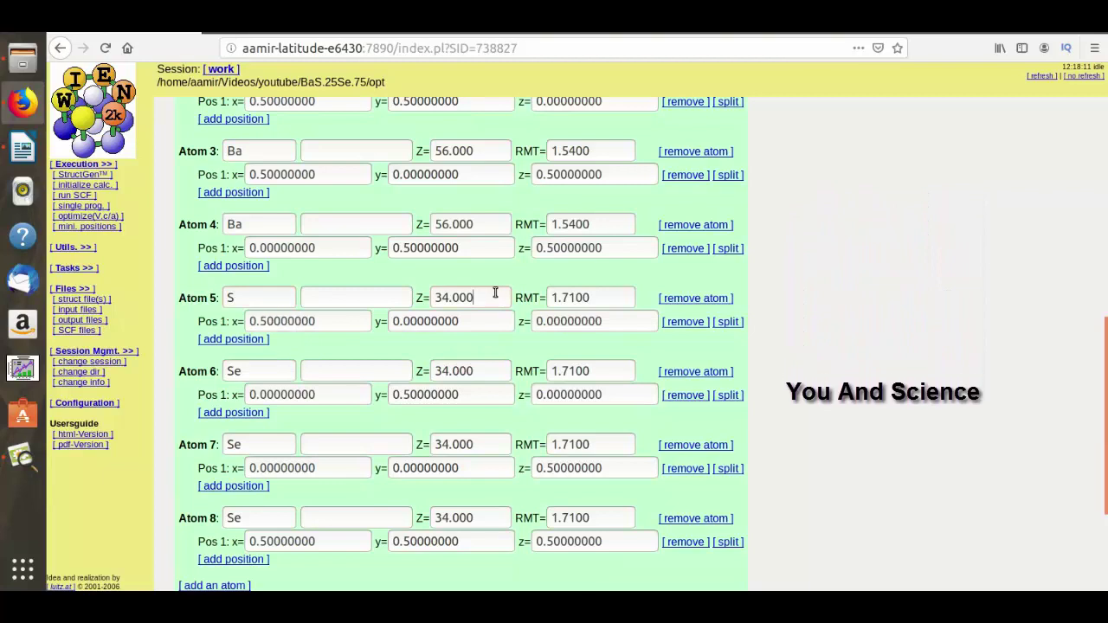
{"action": "key", "text": "BackSpace"}
{"action": "key", "text": "BackSpace"}
{"action": "key", "text": "BackSpace"}
{"action": "key", "text": "BackSpace"}
{"action": "key", "text": "BackSpace"}
{"action": "key", "text": "BackSpace"}
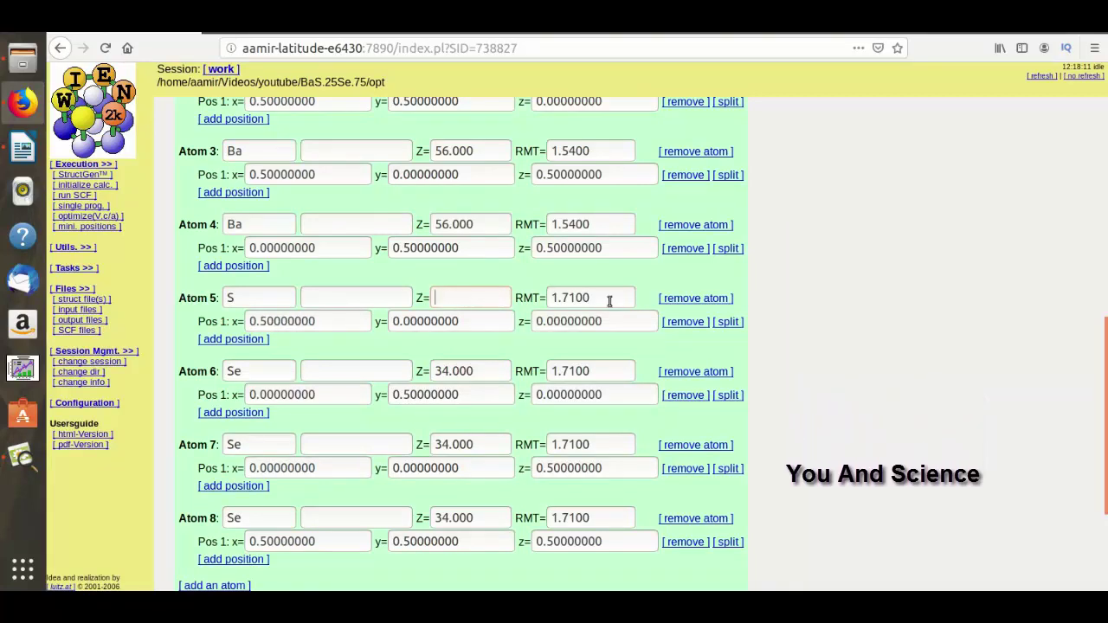
{"action": "left_click", "coordinate": [613, 299]}
{"action": "key", "text": "BackSpace"}
{"action": "key", "text": "BackSpace"}
{"action": "key", "text": "BackSpace"}
{"action": "key", "text": "BackSpace"}
{"action": "key", "text": "BackSpace"}
{"action": "key", "text": "BackSpace"}
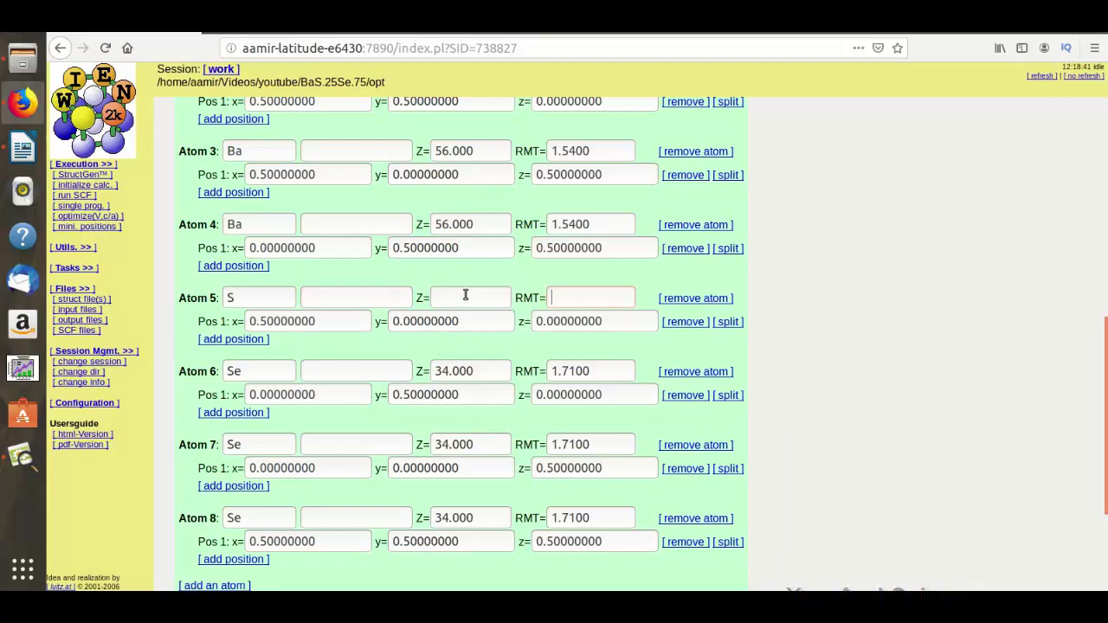
{"action": "scroll", "coordinate": [1050, 185], "scroll_direction": "up", "scroll_amount": 10}
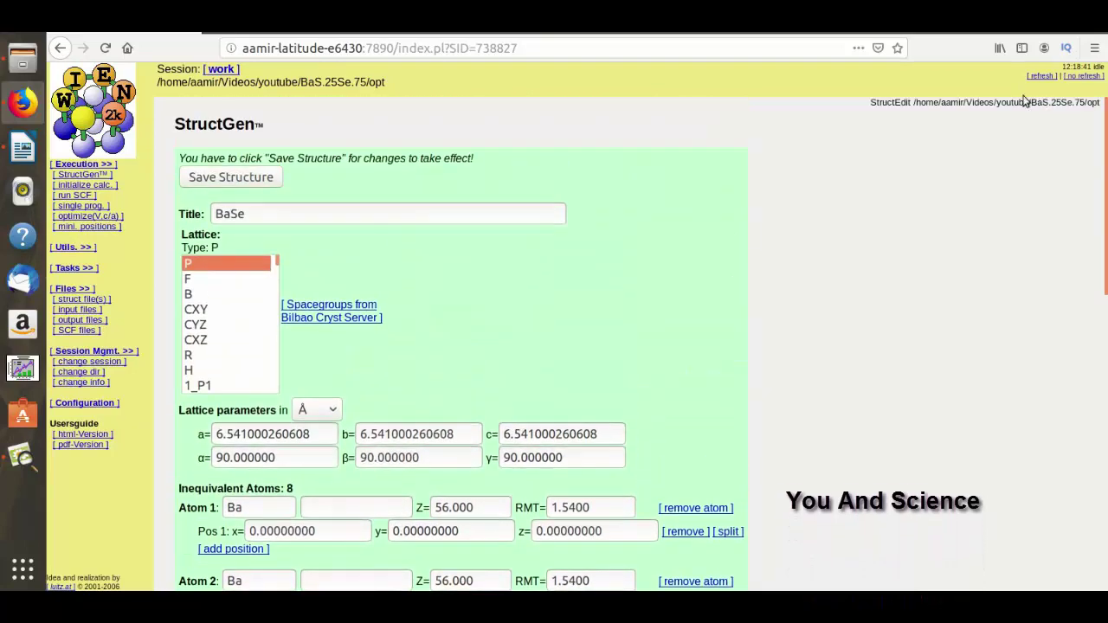
{"action": "left_click", "coordinate": [258, 178]}
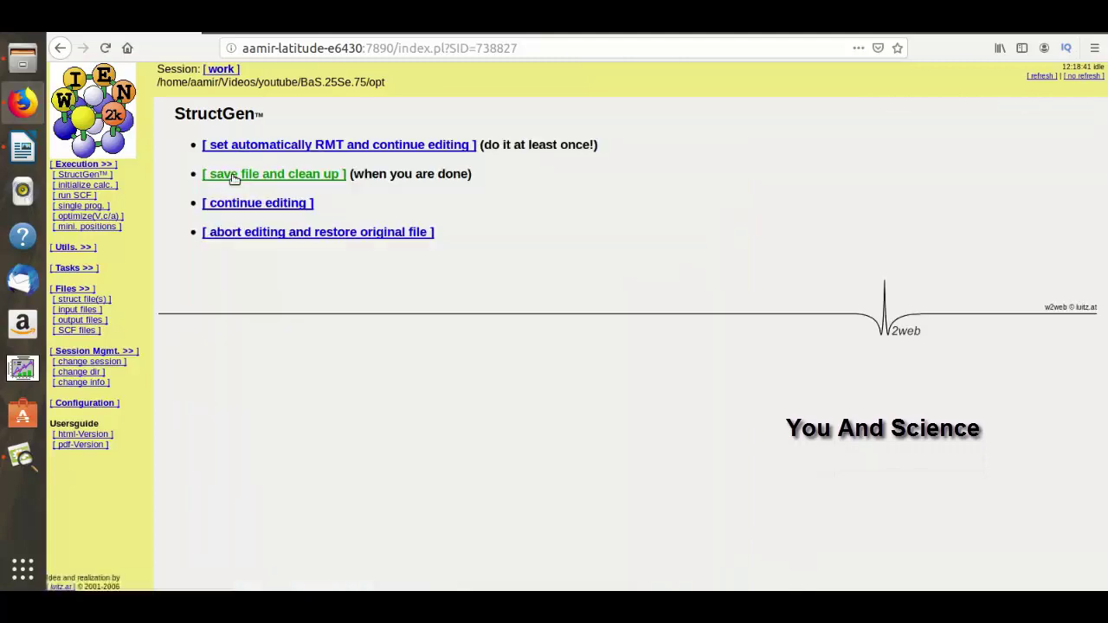
Set RMTs automatically with a 5% reduction, then save the struct file
{"action": "left_click", "coordinate": [303, 145]}
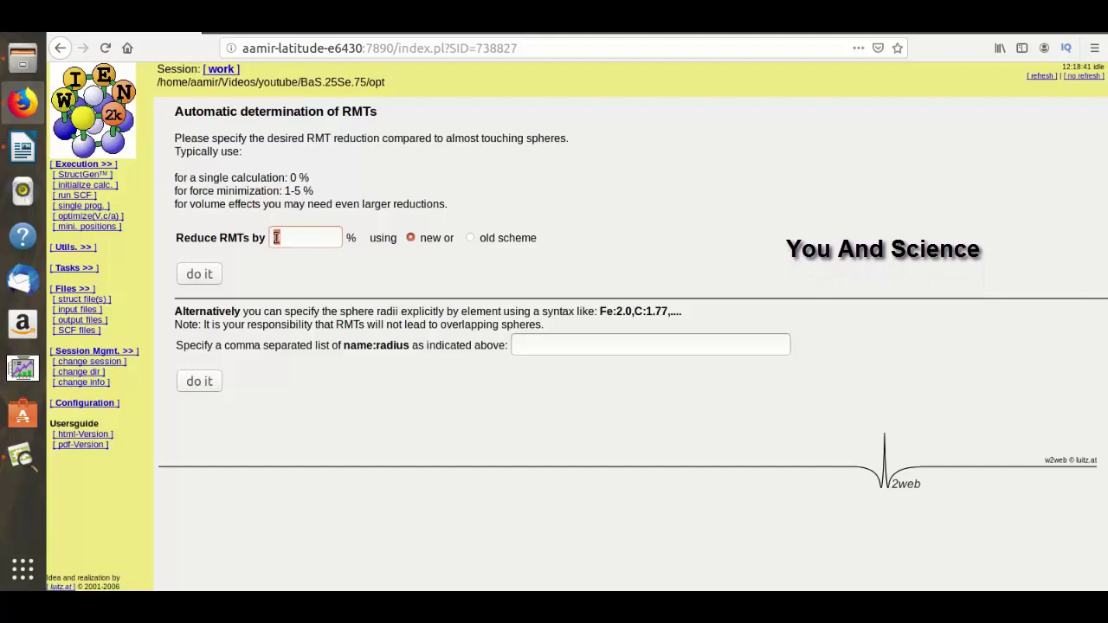
{"action": "type", "text": "5"}
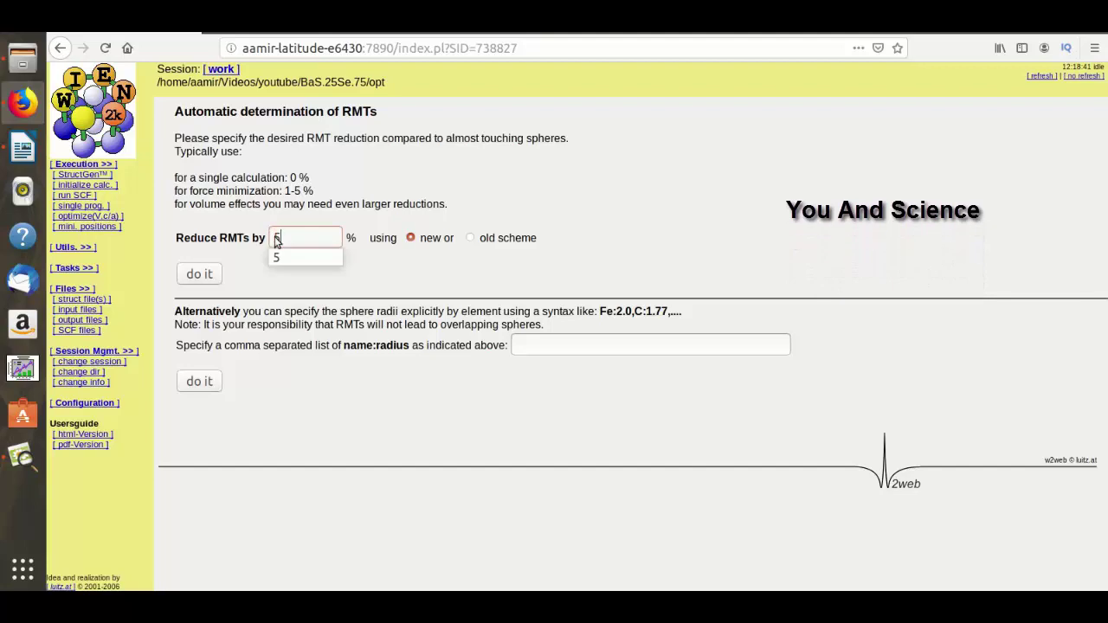
{"action": "left_click", "coordinate": [198, 273]}
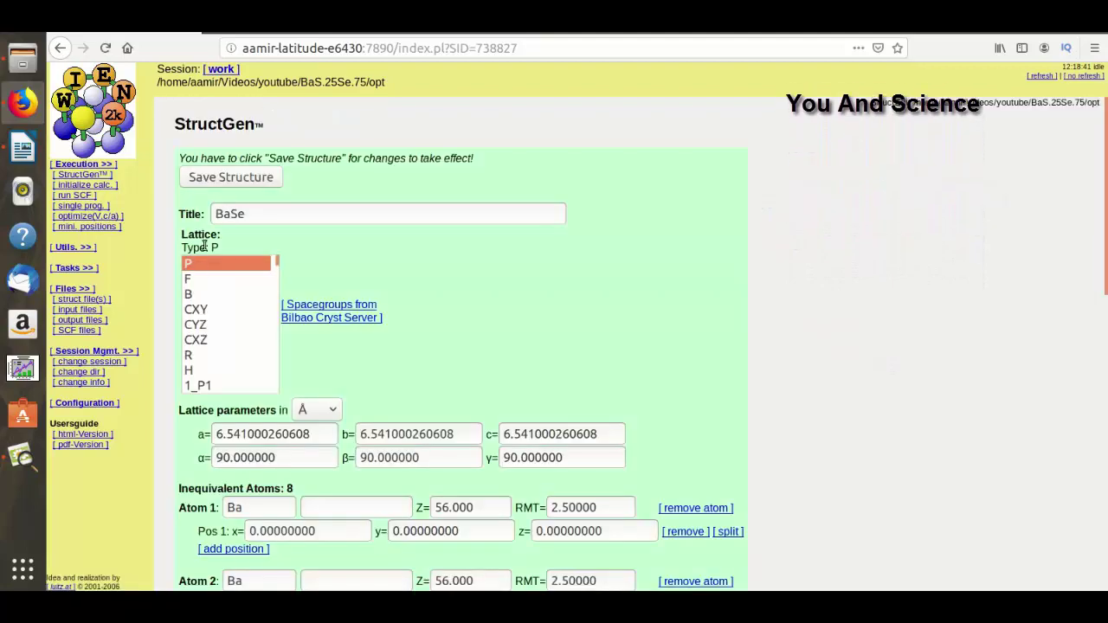
{"action": "left_click", "coordinate": [225, 178]}
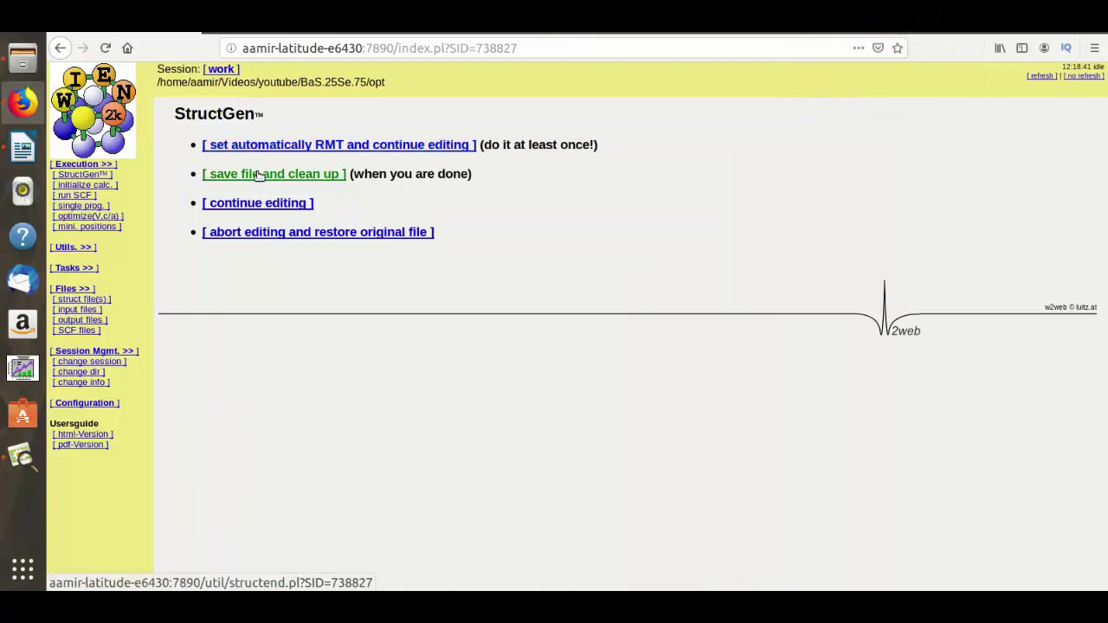
{"action": "left_click", "coordinate": [258, 174]}
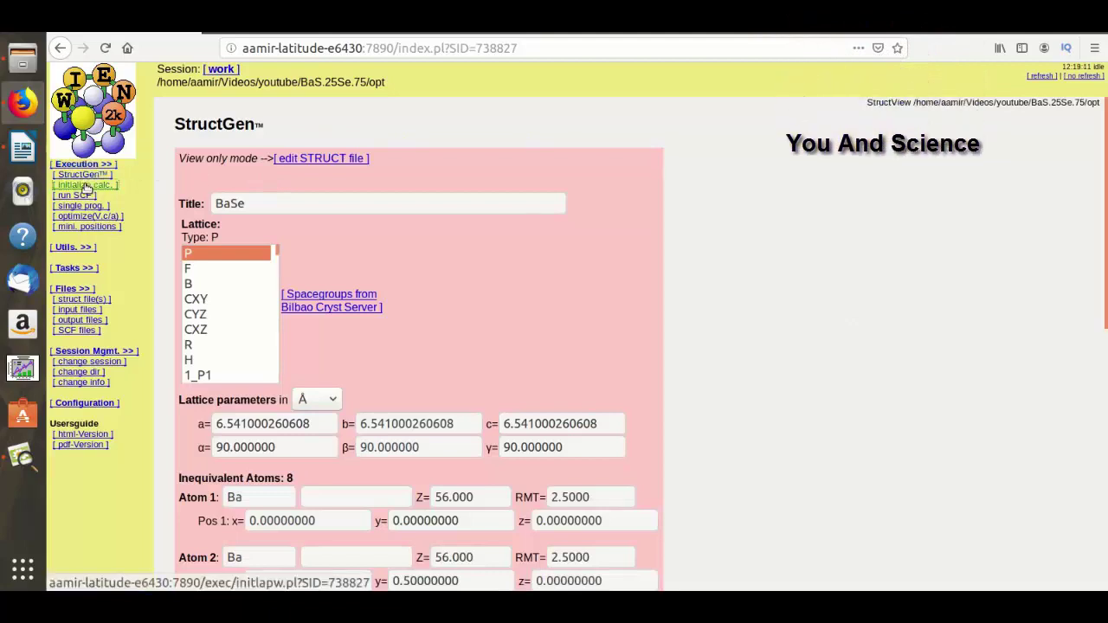
Run the nearest-neighbour check with bond-length factor 2 and save its output
{"action": "left_click", "coordinate": [85, 185]}
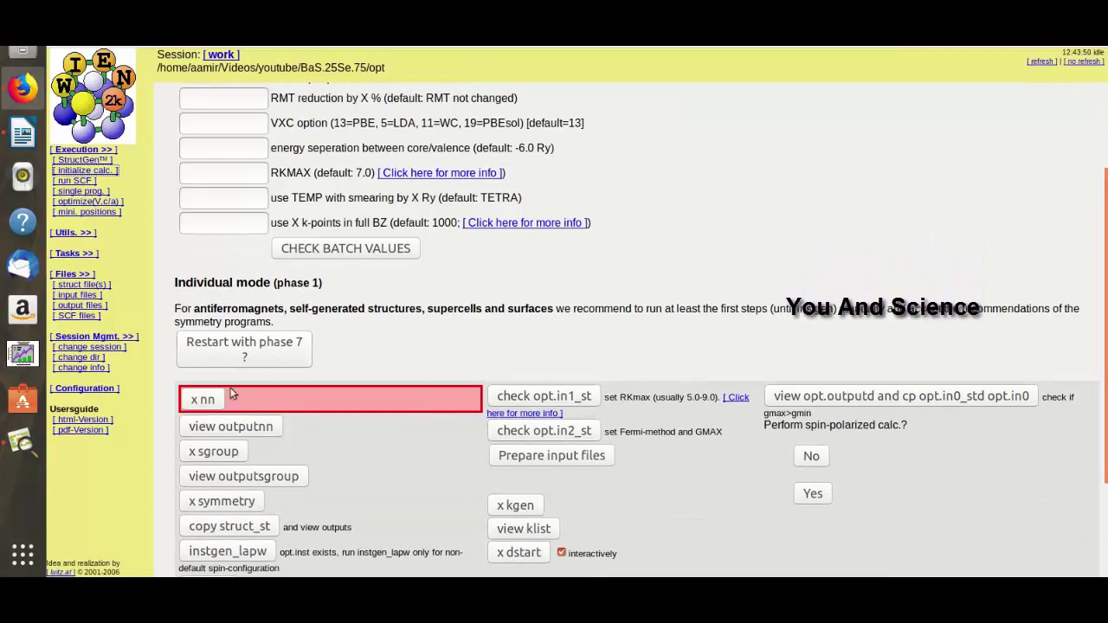
{"action": "left_click", "coordinate": [215, 395]}
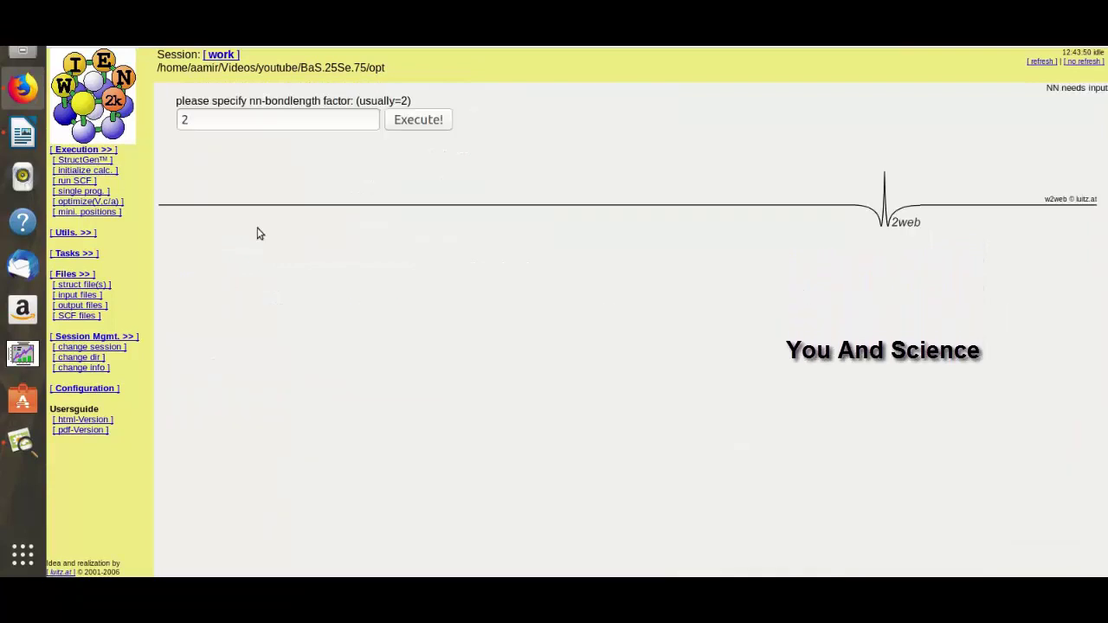
{"action": "left_click", "coordinate": [419, 119]}
{"action": "scroll", "coordinate": [269, 490], "scroll_direction": "down", "scroll_amount": 10}
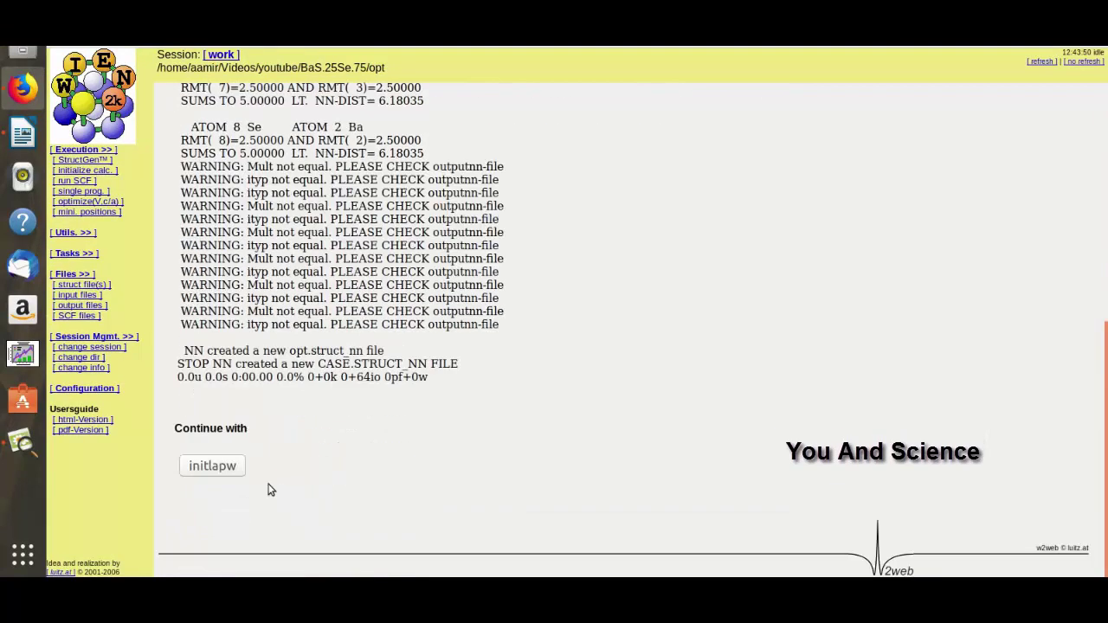
{"action": "left_click", "coordinate": [198, 470]}
{"action": "left_click", "coordinate": [210, 501]}
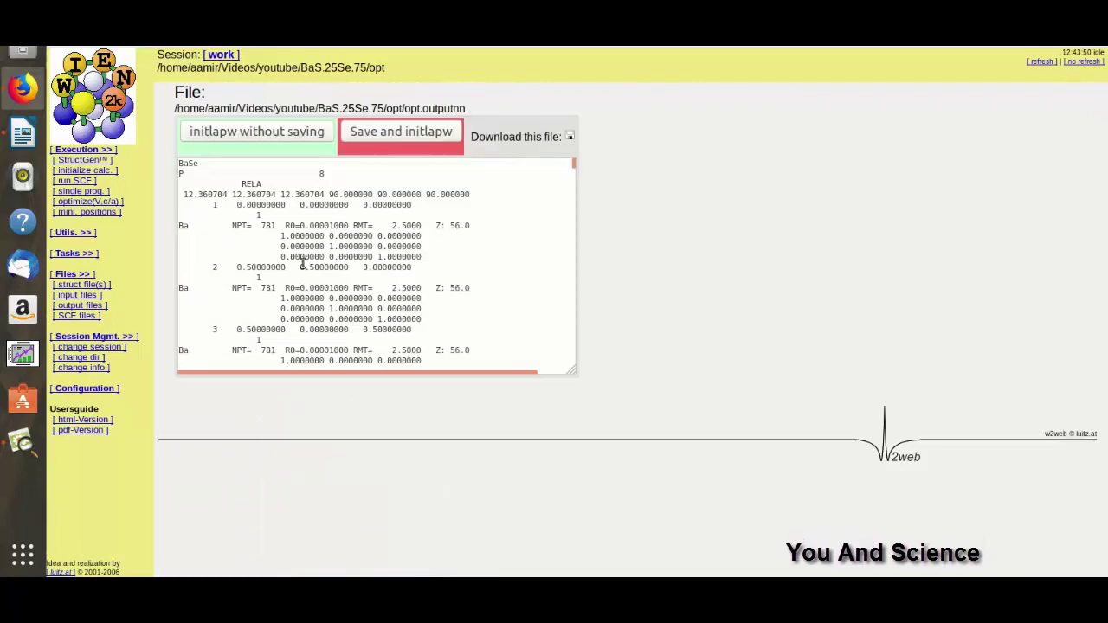
{"action": "left_click", "coordinate": [396, 131]}
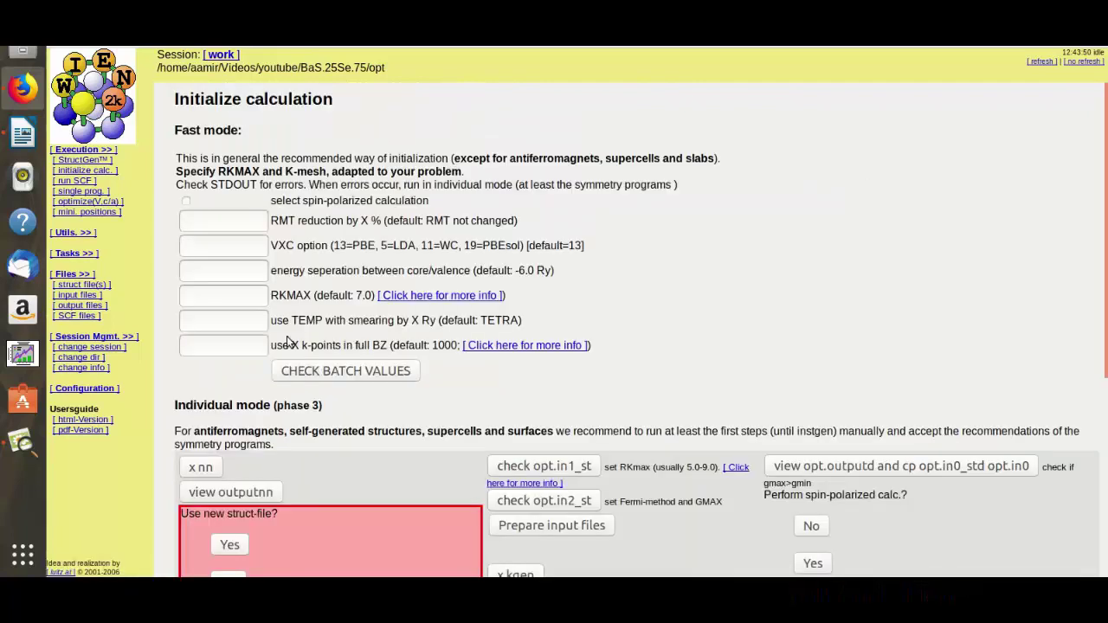
Adopt opt.struct_nn as the new struct file and review it in StructGen
{"action": "left_click", "coordinate": [229, 545]}
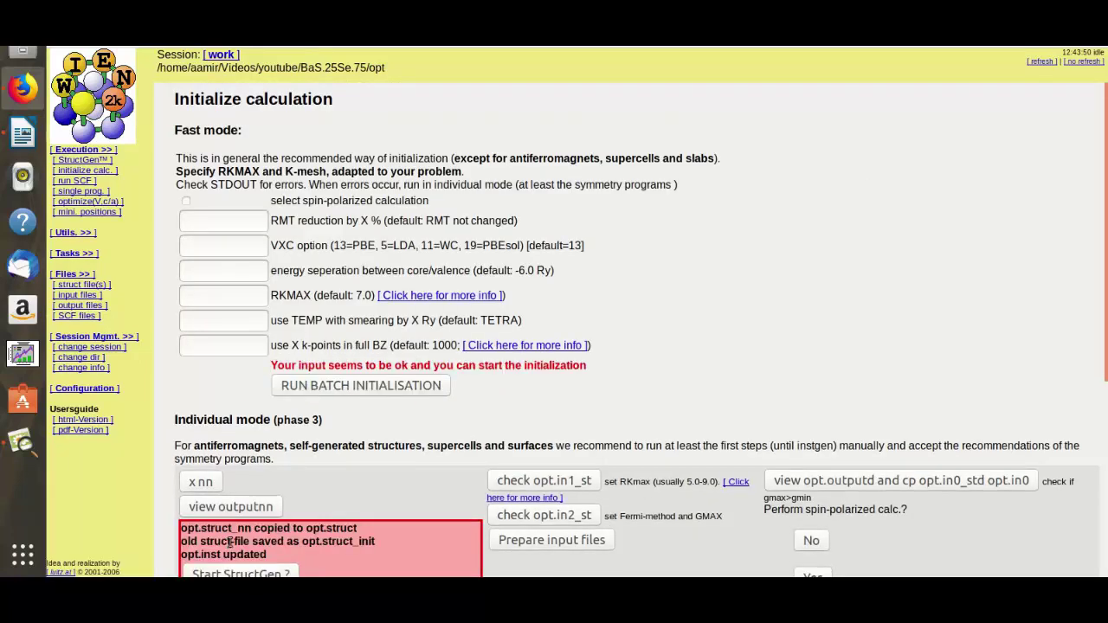
{"action": "scroll", "coordinate": [230, 542], "scroll_direction": "down", "scroll_amount": 5}
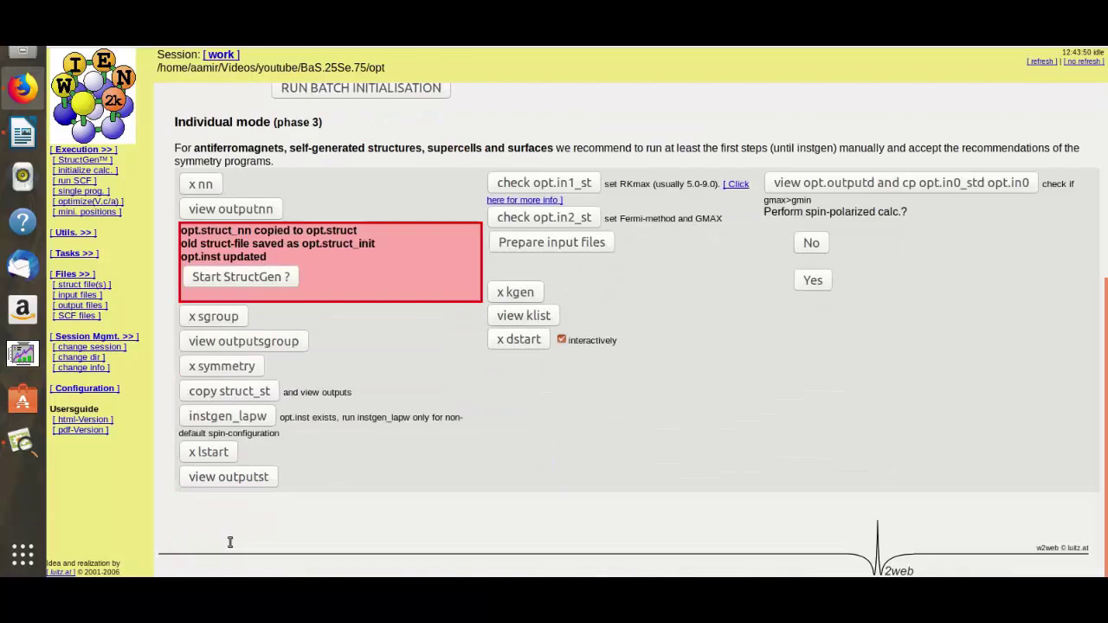
{"action": "left_click", "coordinate": [245, 276]}
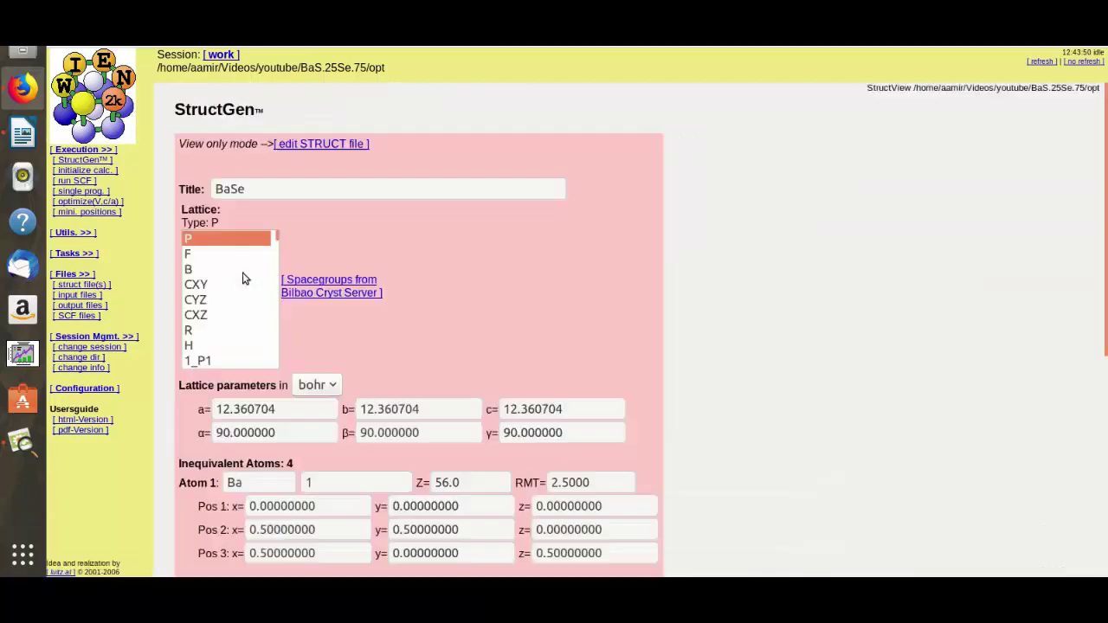
{"action": "left_click", "coordinate": [76, 170]}
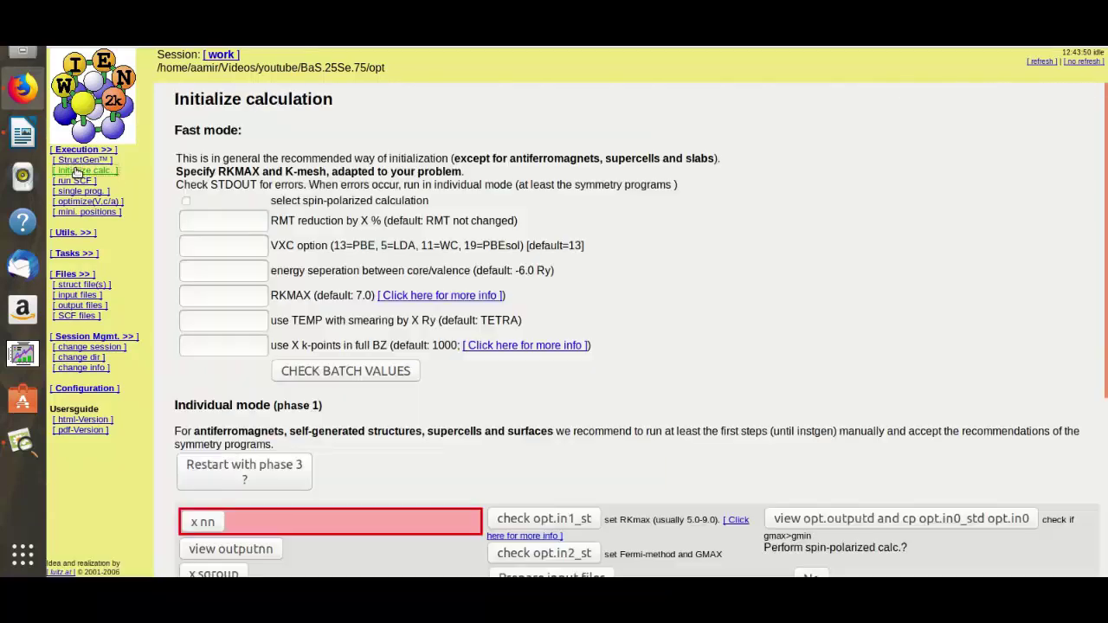
Rerun nn with the default bond-length factor and save its output
{"action": "left_click", "coordinate": [201, 522]}
{"action": "left_click", "coordinate": [404, 125]}
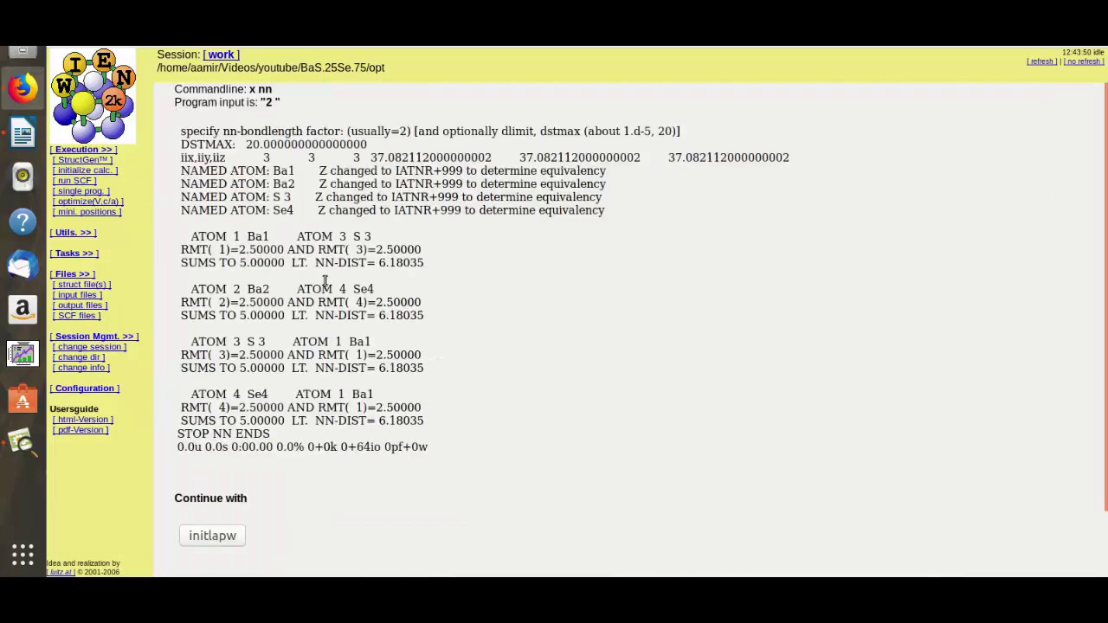
{"action": "left_click", "coordinate": [211, 536]}
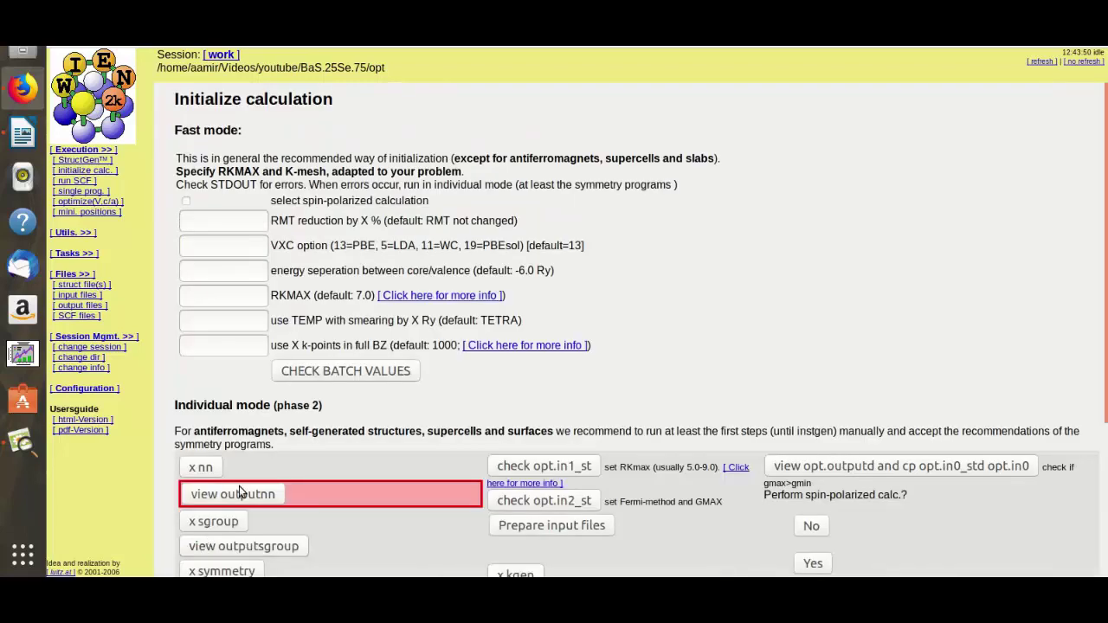
{"action": "left_click", "coordinate": [243, 494]}
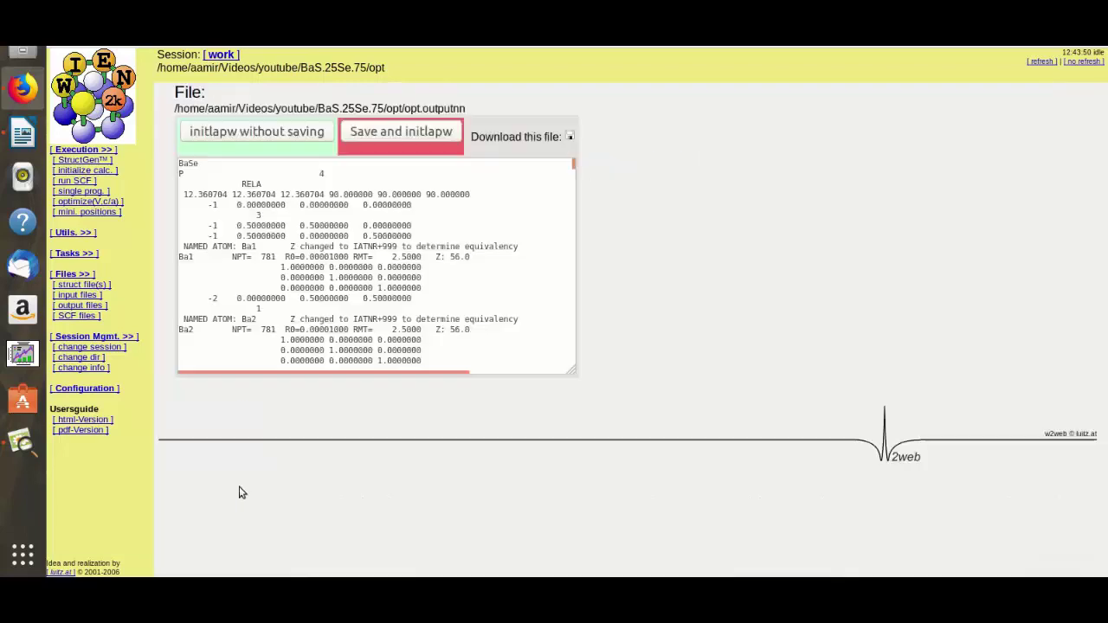
{"action": "left_click", "coordinate": [402, 132]}
Run sgroup, save its output, and accept the proposed struct file
{"action": "left_click", "coordinate": [221, 526]}
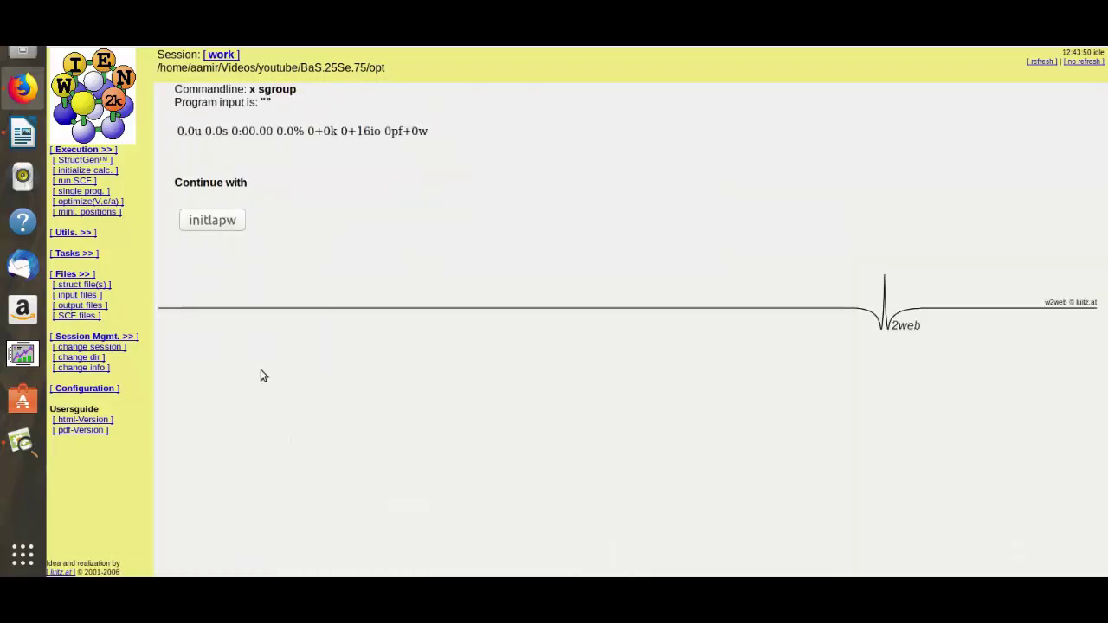
{"action": "left_click", "coordinate": [223, 223]}
{"action": "scroll", "coordinate": [222, 422], "scroll_direction": "down", "scroll_amount": 5}
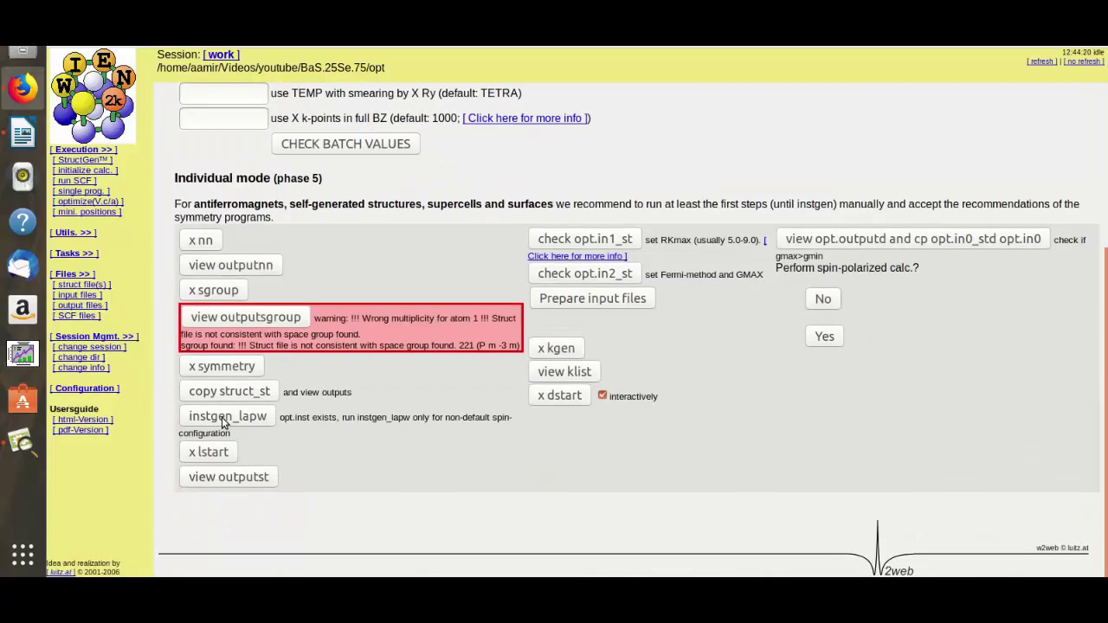
{"action": "left_click", "coordinate": [228, 317]}
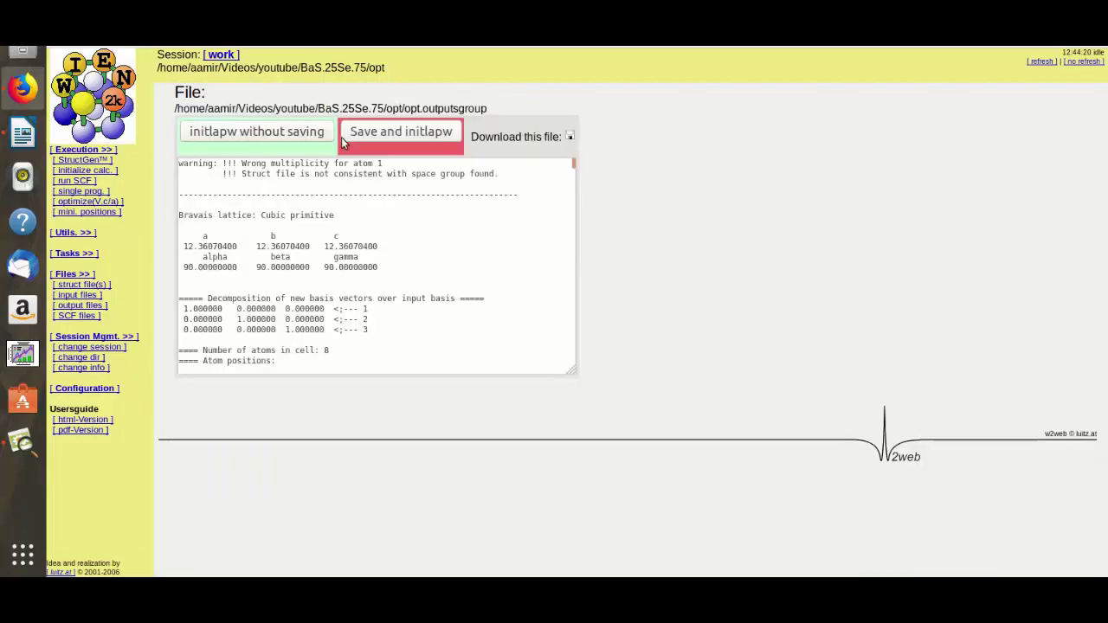
{"action": "left_click", "coordinate": [398, 134]}
{"action": "scroll", "coordinate": [252, 487], "scroll_direction": "down", "scroll_amount": 5}
{"action": "scroll", "coordinate": [251, 488], "scroll_direction": "down", "scroll_amount": 3}
{"action": "left_click", "coordinate": [230, 291]}
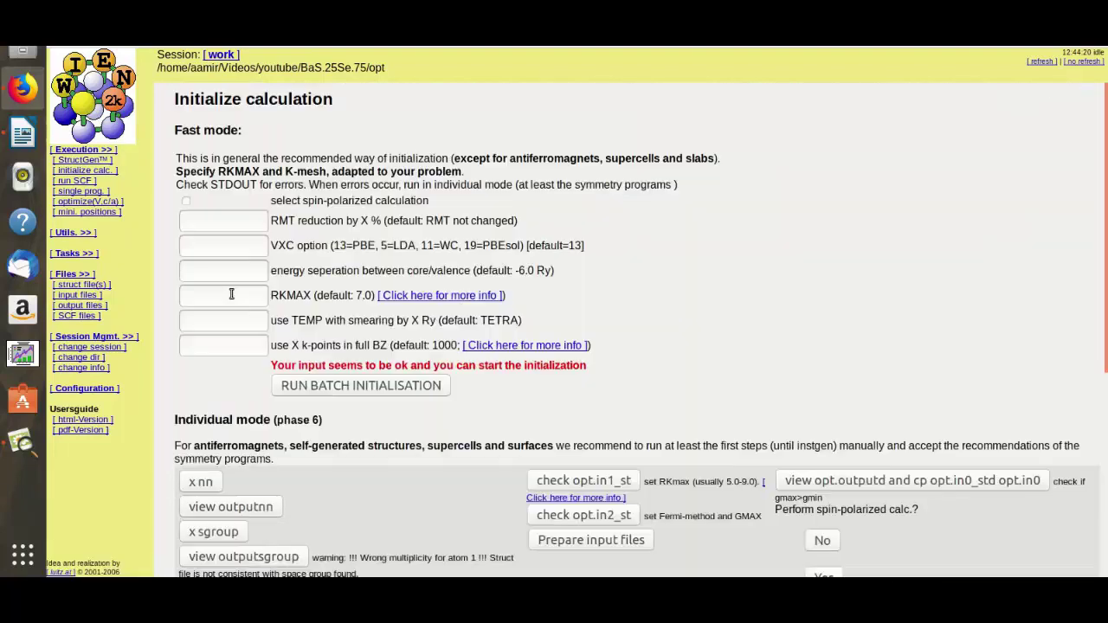
Run symmetry, copy the symmetrized struct_st, and save the symmetry output
{"action": "left_click", "coordinate": [220, 363]}
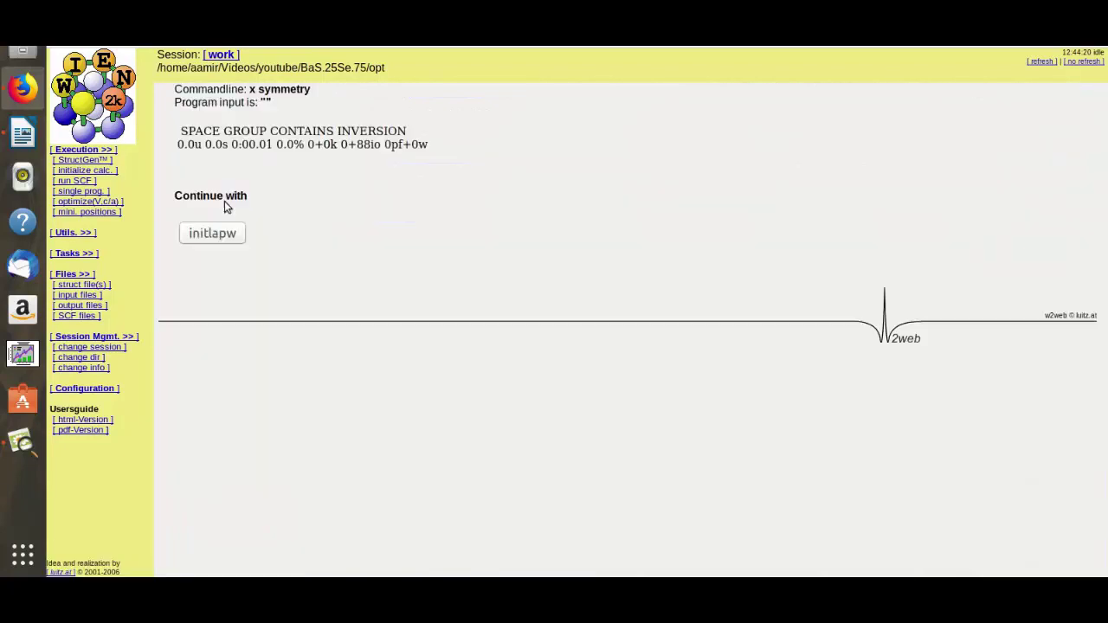
{"action": "left_click", "coordinate": [212, 233]}
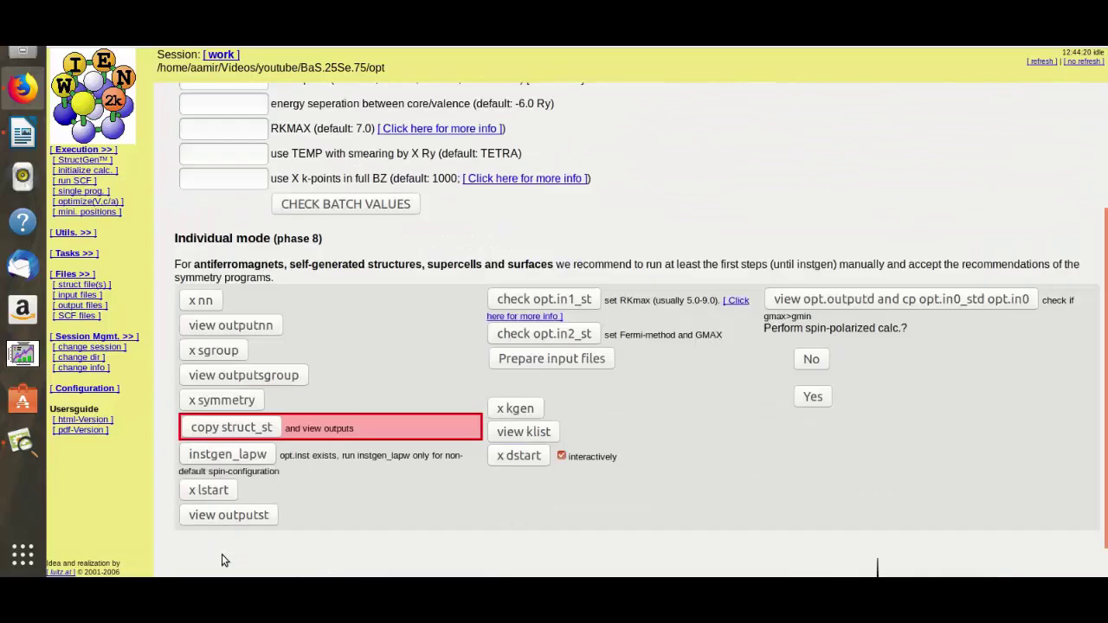
{"action": "left_click", "coordinate": [232, 388]}
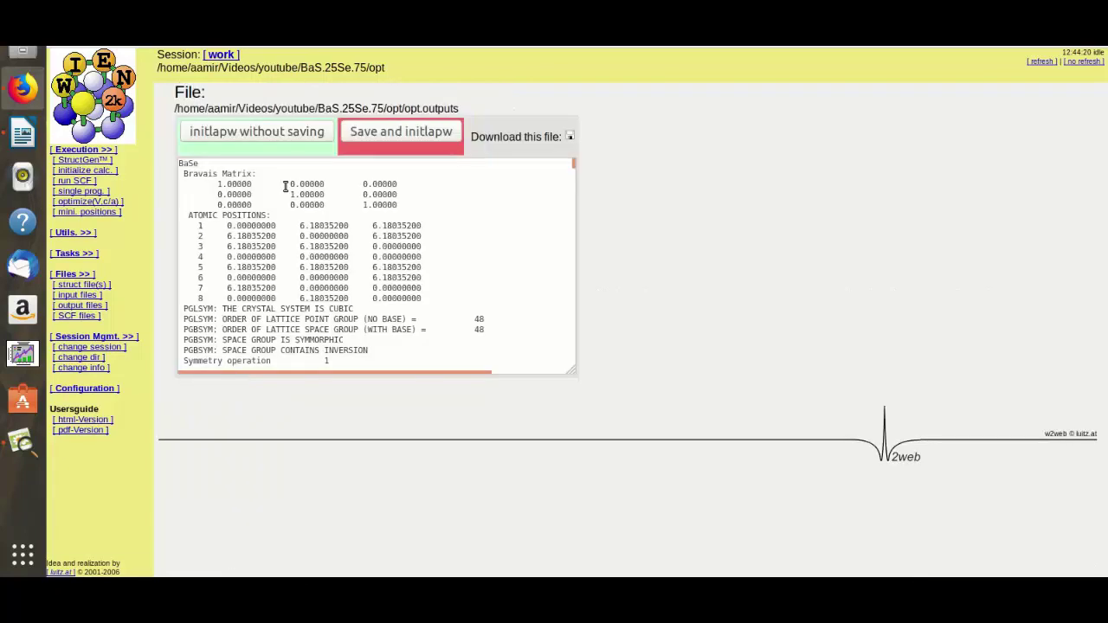
{"action": "left_click", "coordinate": [391, 138]}
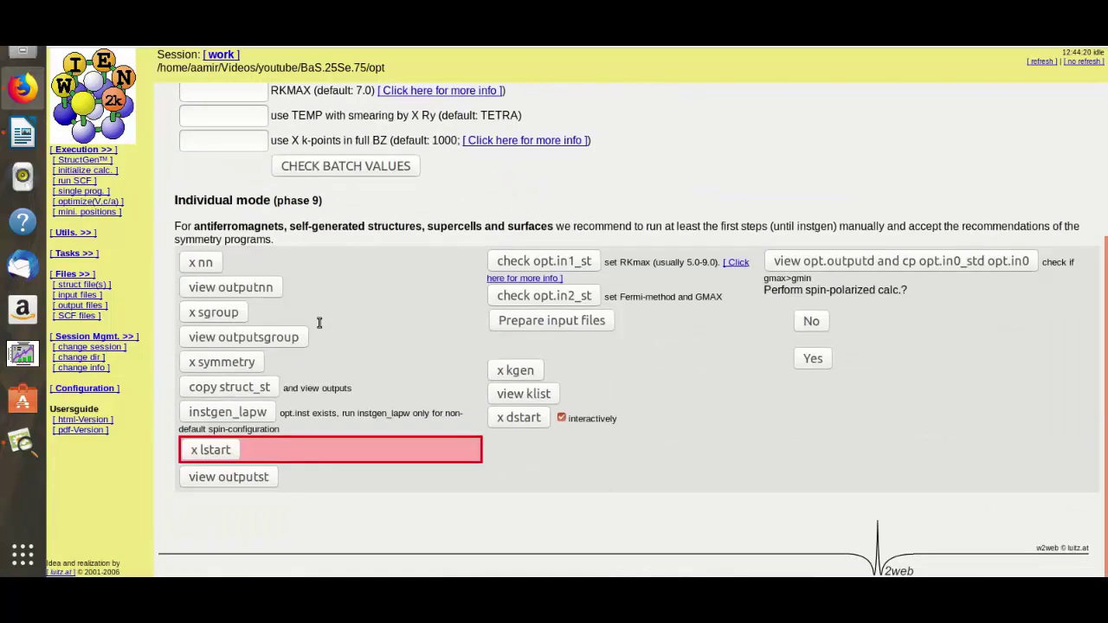
Run lstart with PBE-GGA and -6.0 Ry core separation, then save its output
{"action": "left_click", "coordinate": [199, 451]}
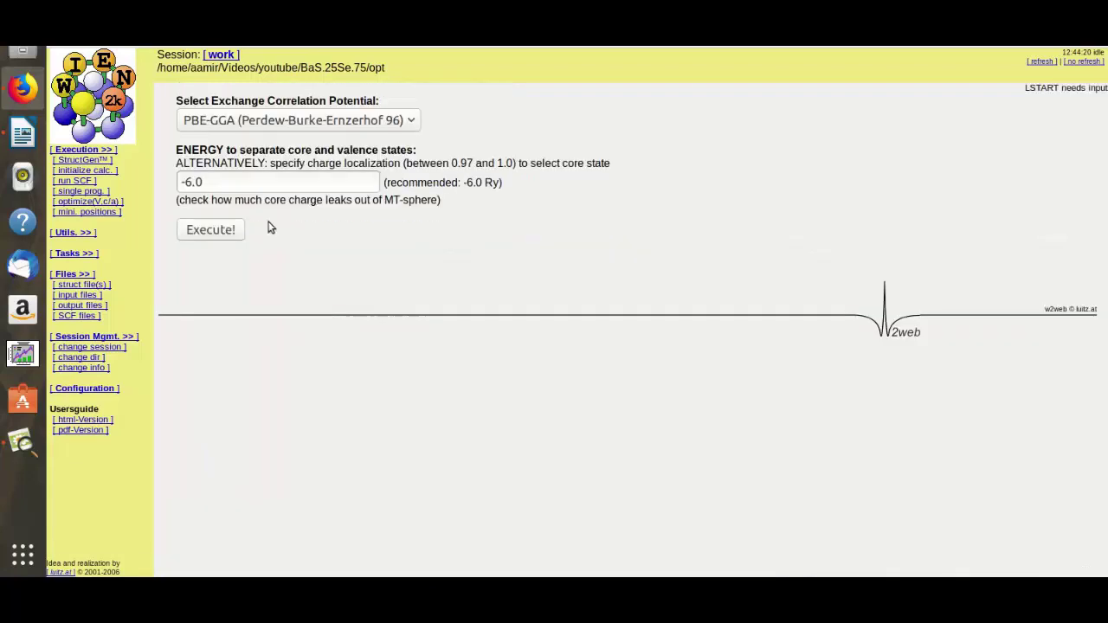
{"action": "left_click", "coordinate": [284, 120]}
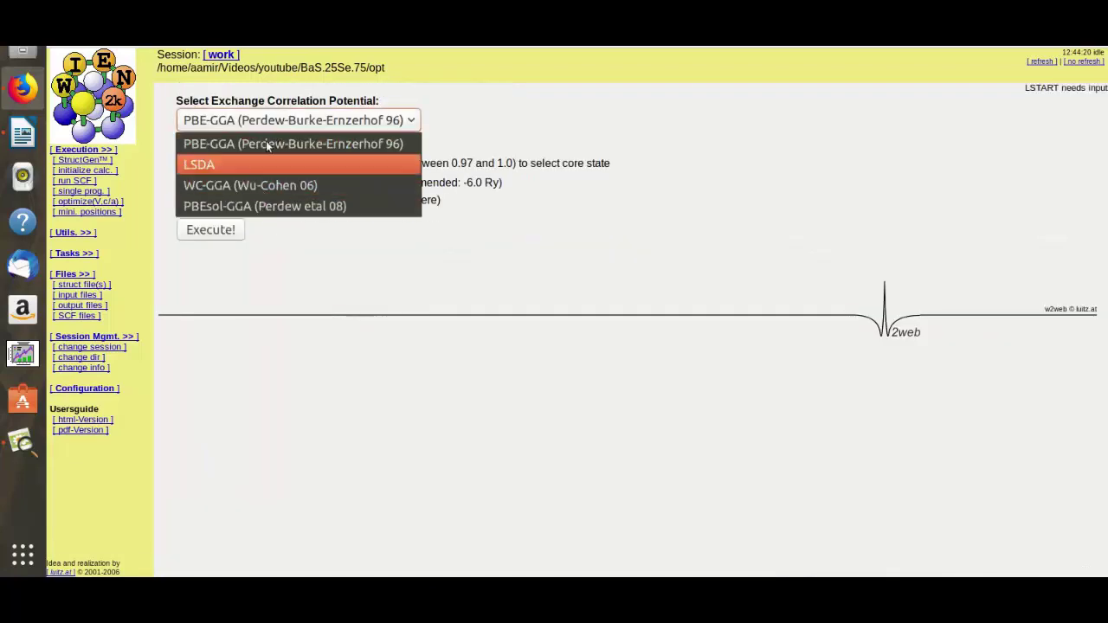
{"action": "left_click", "coordinate": [206, 233]}
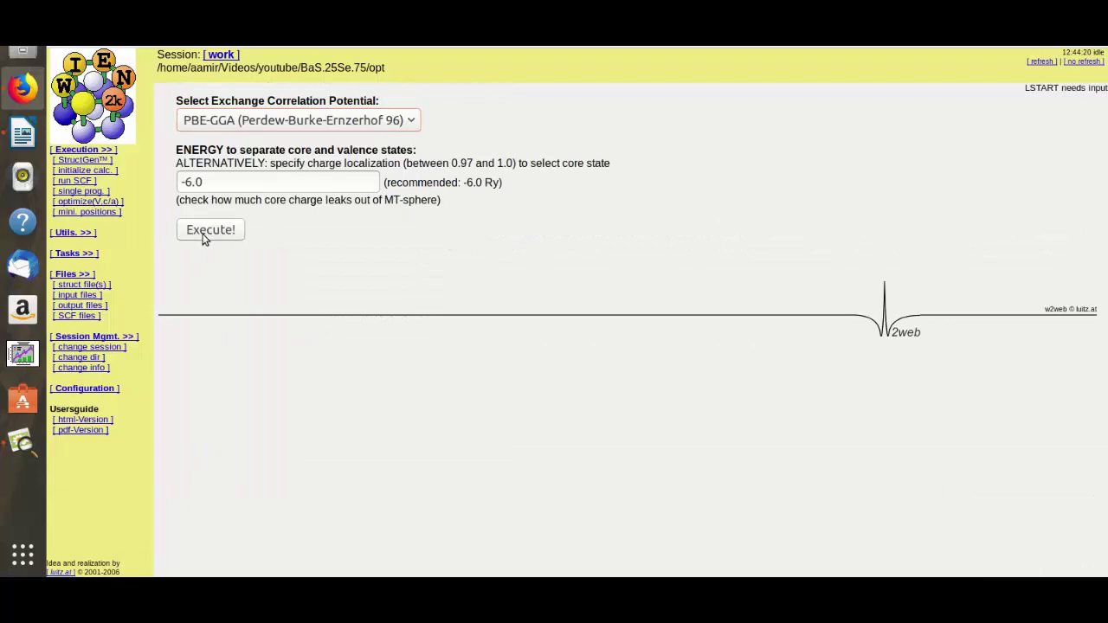
{"action": "left_click", "coordinate": [200, 236]}
{"action": "left_click", "coordinate": [199, 353]}
{"action": "scroll", "coordinate": [216, 506], "scroll_direction": "down", "scroll_amount": 4}
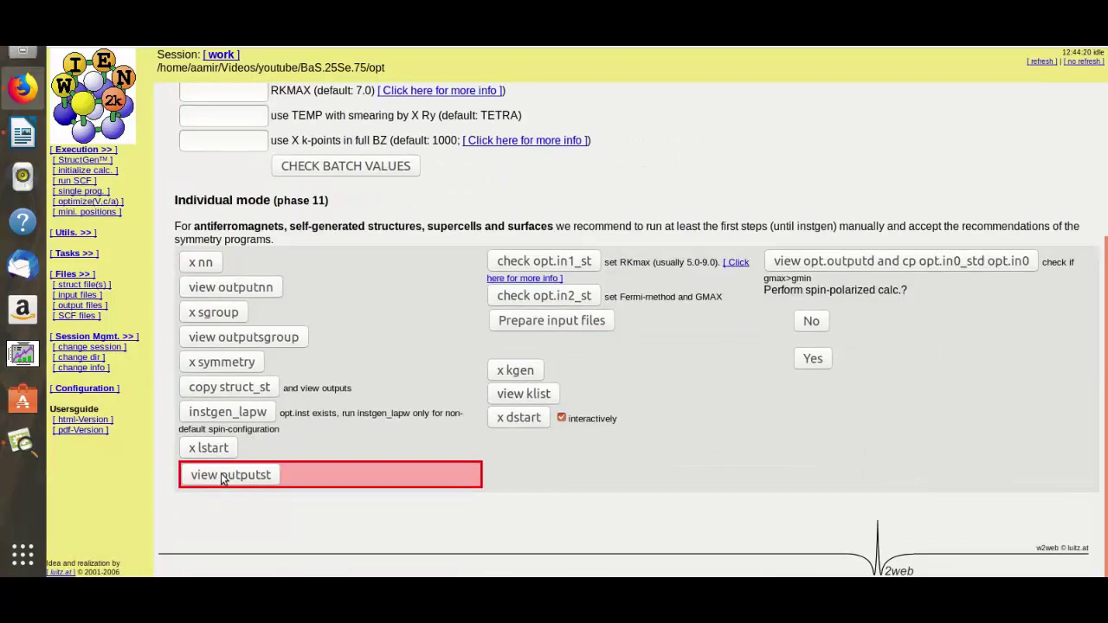
{"action": "left_click", "coordinate": [221, 478]}
{"action": "left_click", "coordinate": [403, 136]}
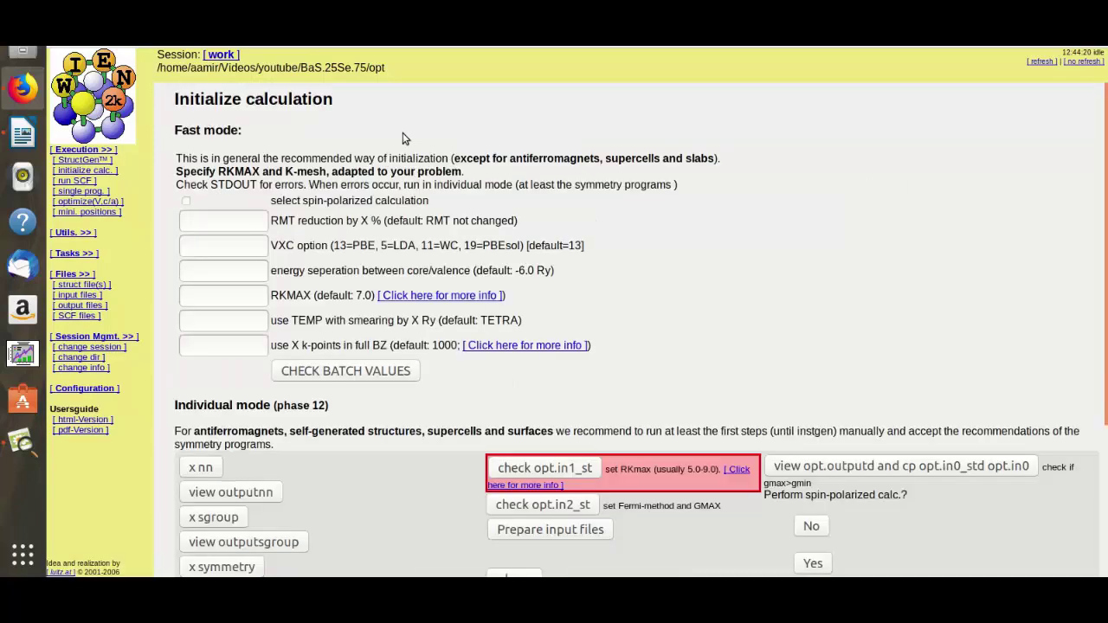
Edit opt.in1_st line 2 to RKmax 8.00 and 12 instead of 10, then save
{"action": "left_click", "coordinate": [560, 468]}
{"action": "left_click", "coordinate": [543, 470]}
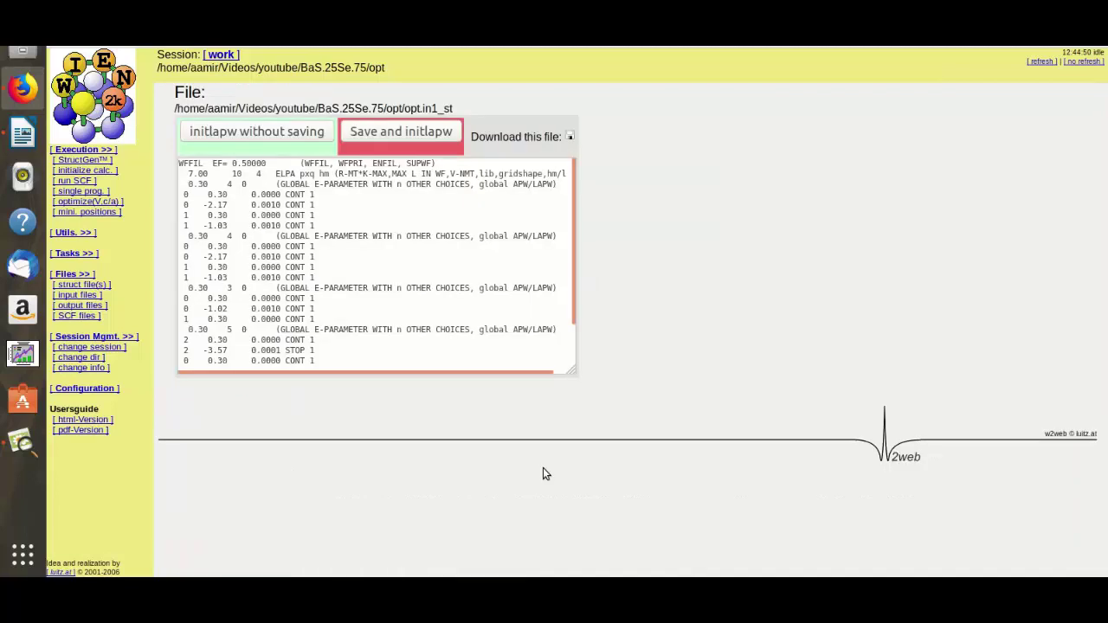
{"action": "left_click", "coordinate": [193, 175]}
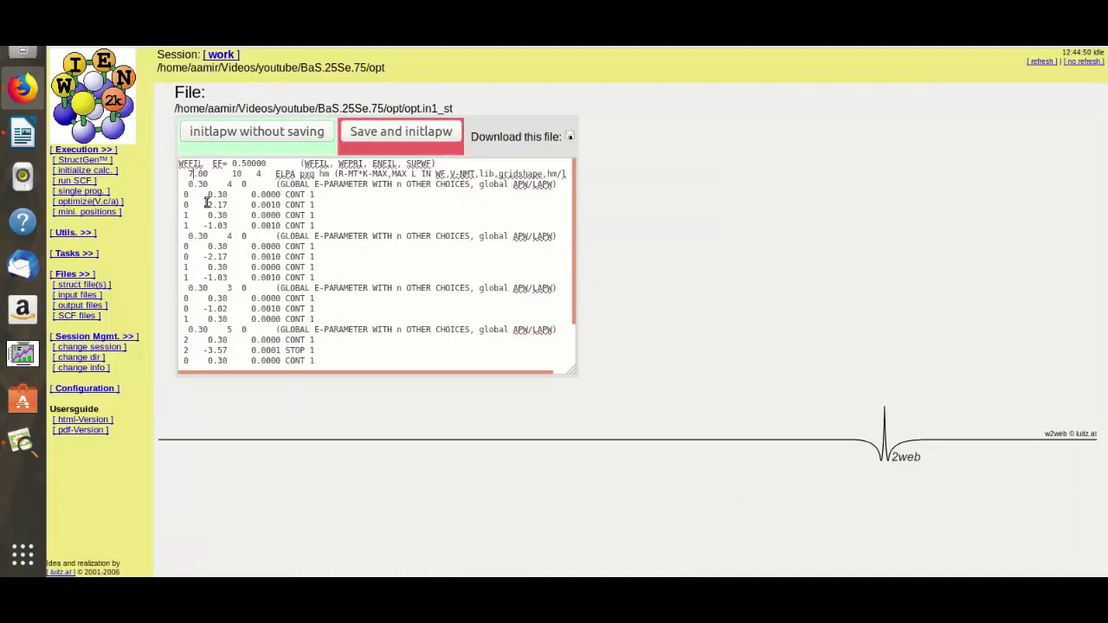
{"action": "key", "text": "BackSpace"}
{"action": "type", "text": "8"}
{"action": "key", "text": "BackSpace"}
{"action": "type", "text": "12"}
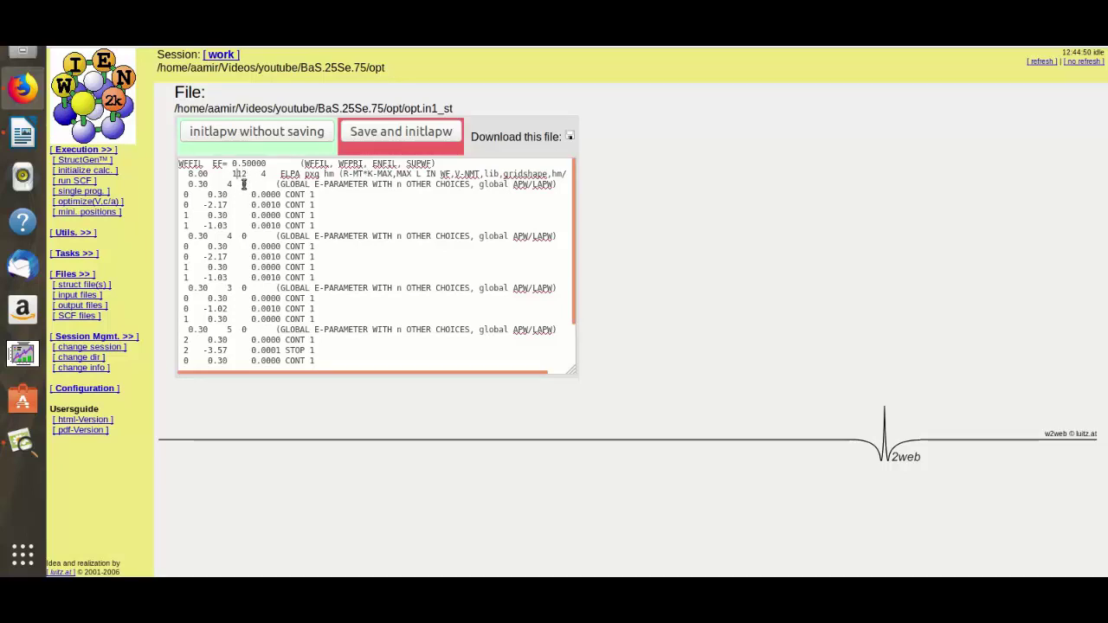
{"action": "key", "text": "BackSpace"}
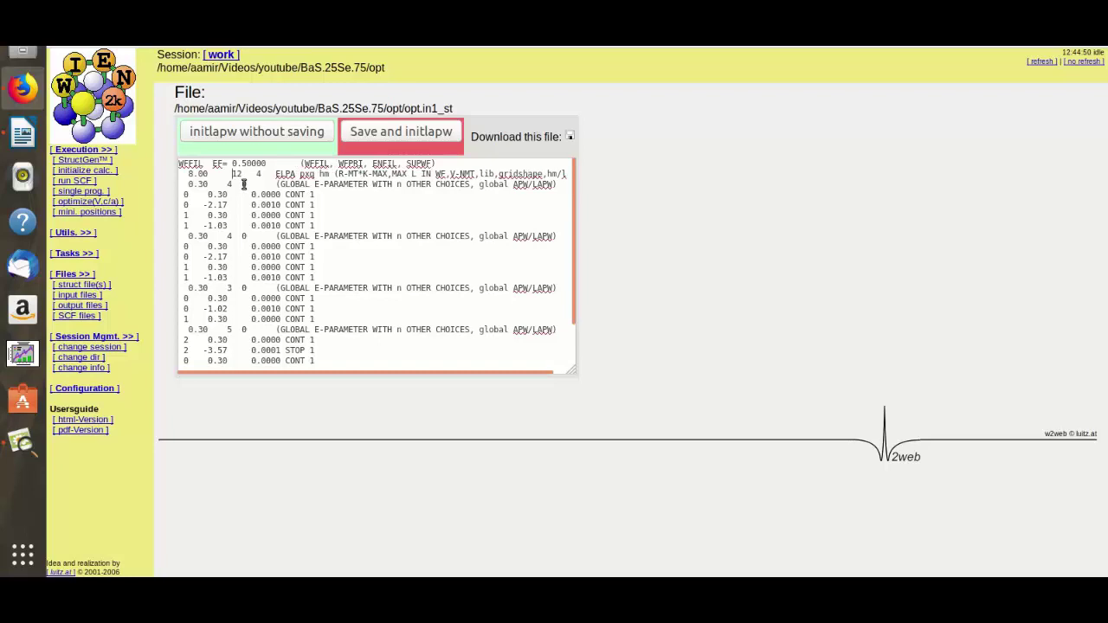
{"action": "left_click", "coordinate": [410, 131]}
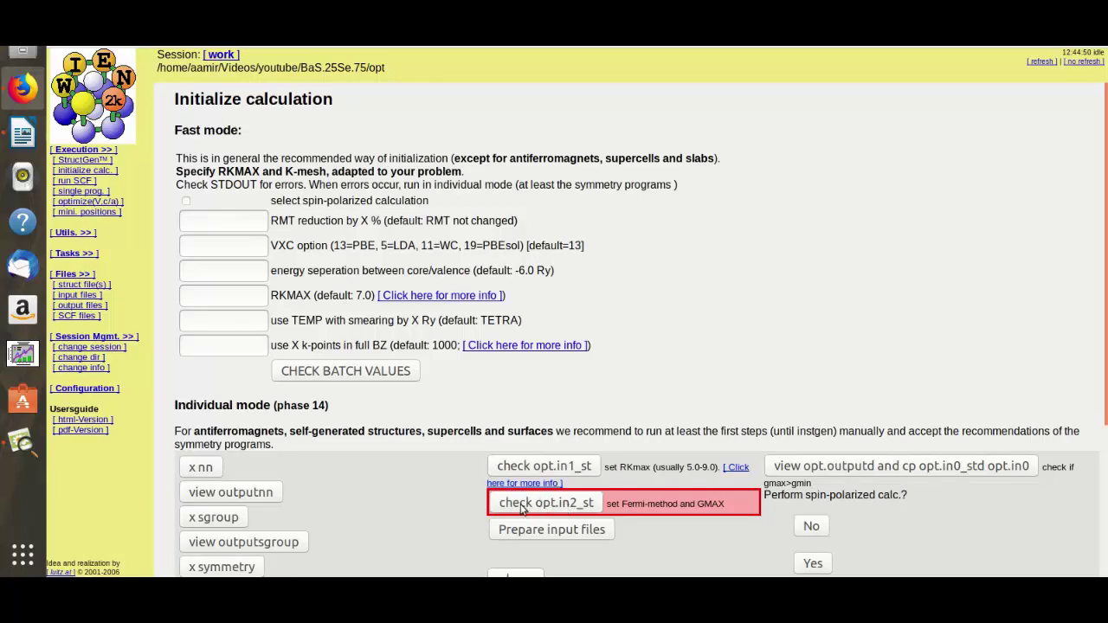
Check and save opt.in2_st, then generate the in0, in1 and in2 input files
{"action": "left_click", "coordinate": [523, 506]}
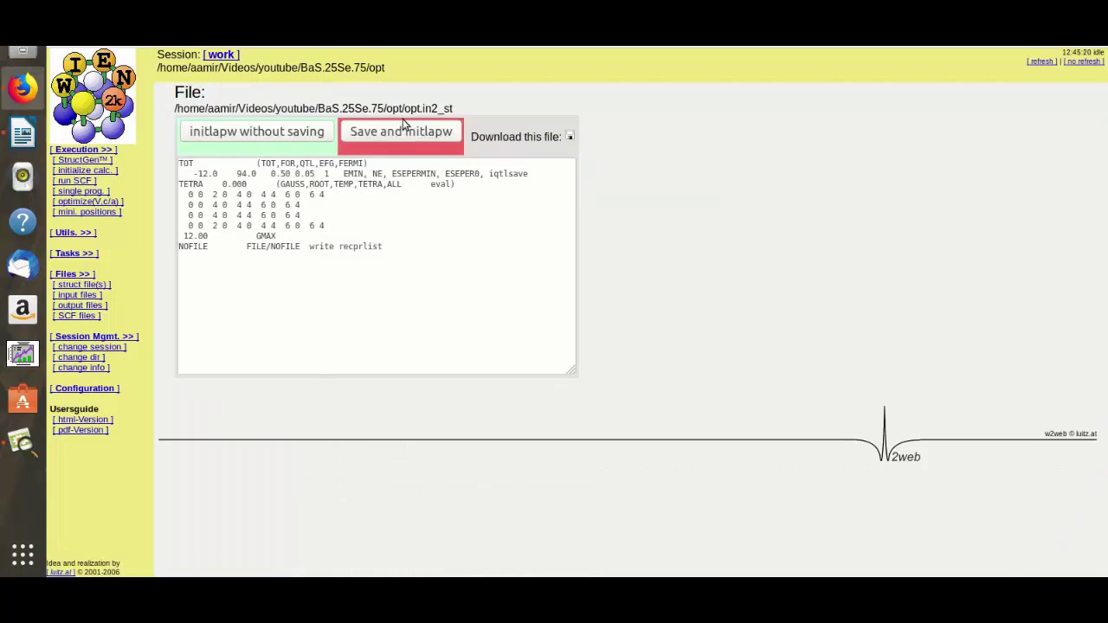
{"action": "left_click", "coordinate": [403, 130]}
{"action": "left_click", "coordinate": [543, 529]}
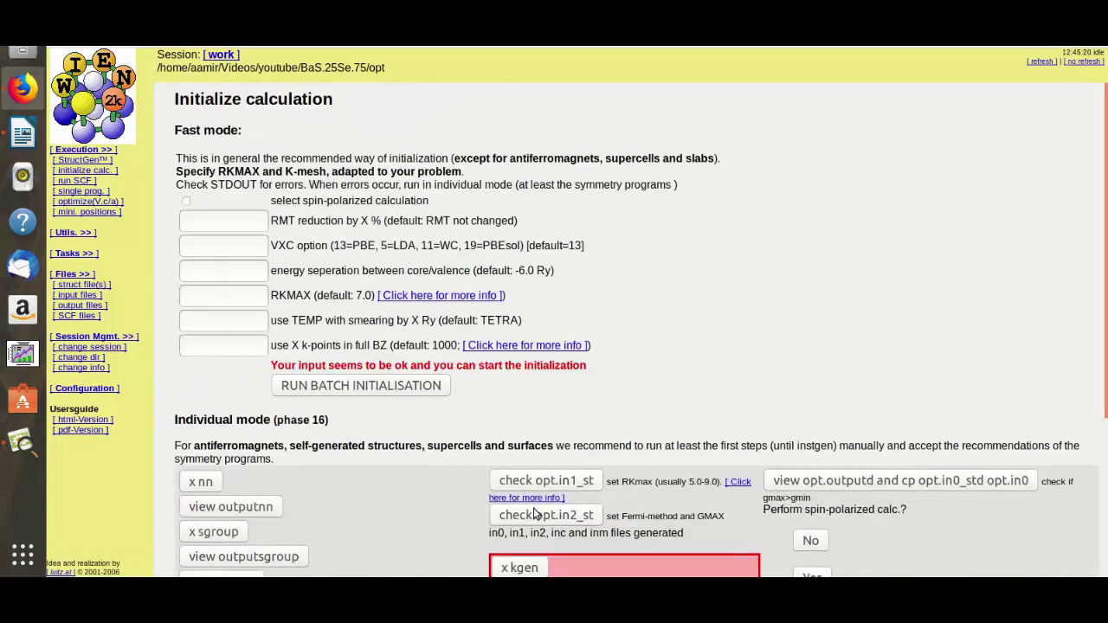
Generate a k-mesh with 2000 k-points and save the k-point list
{"action": "left_click", "coordinate": [517, 568]}
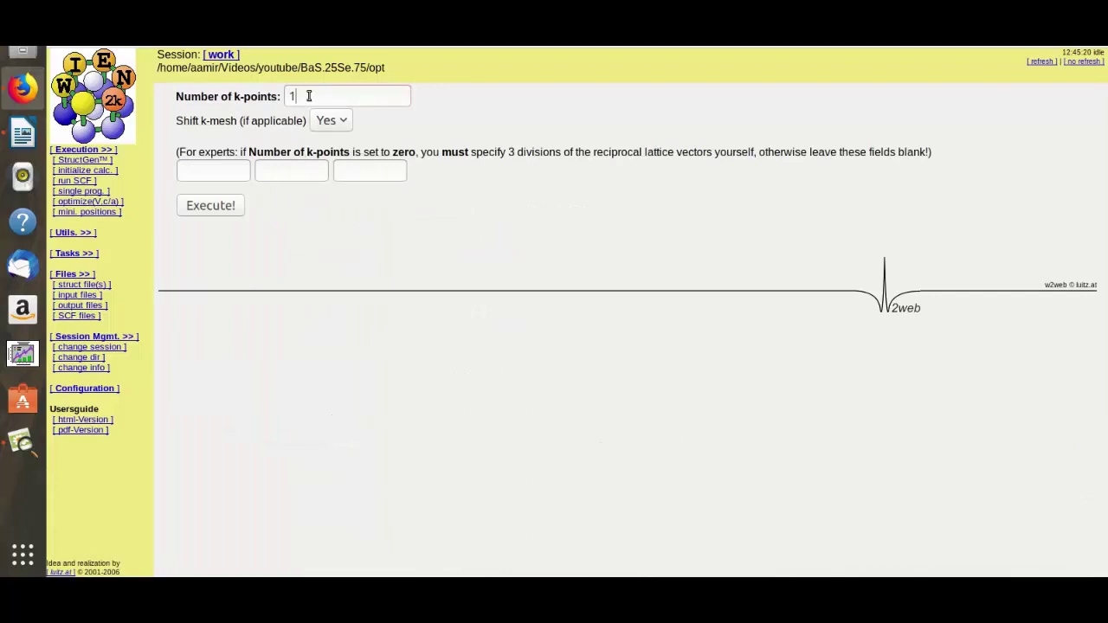
{"action": "type", "text": "2000"}
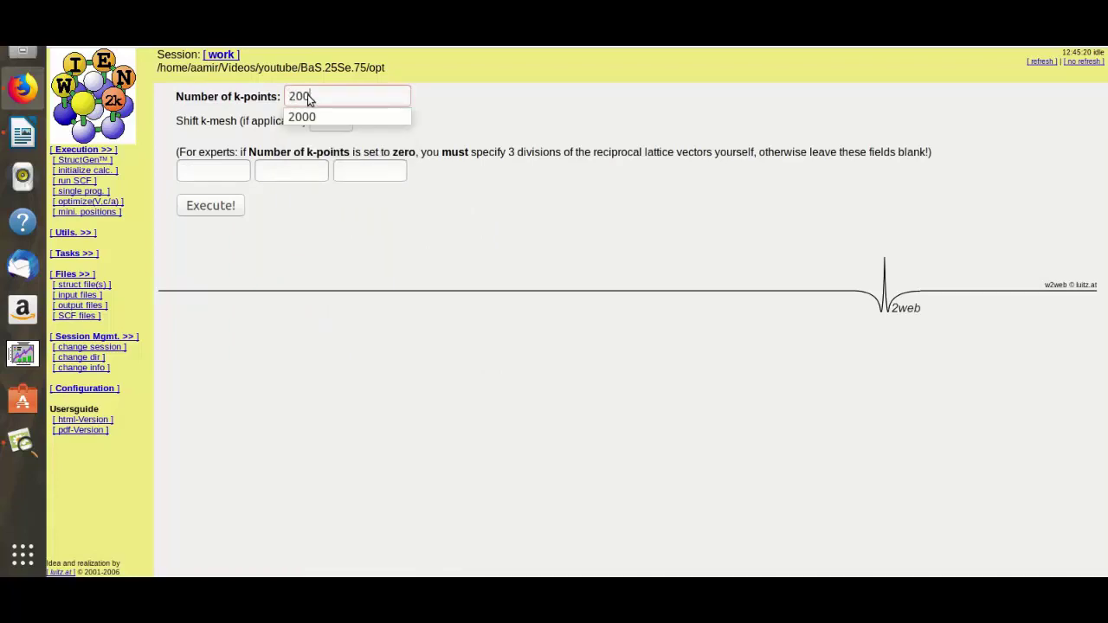
{"action": "left_click", "coordinate": [309, 117]}
{"action": "left_click", "coordinate": [216, 205]}
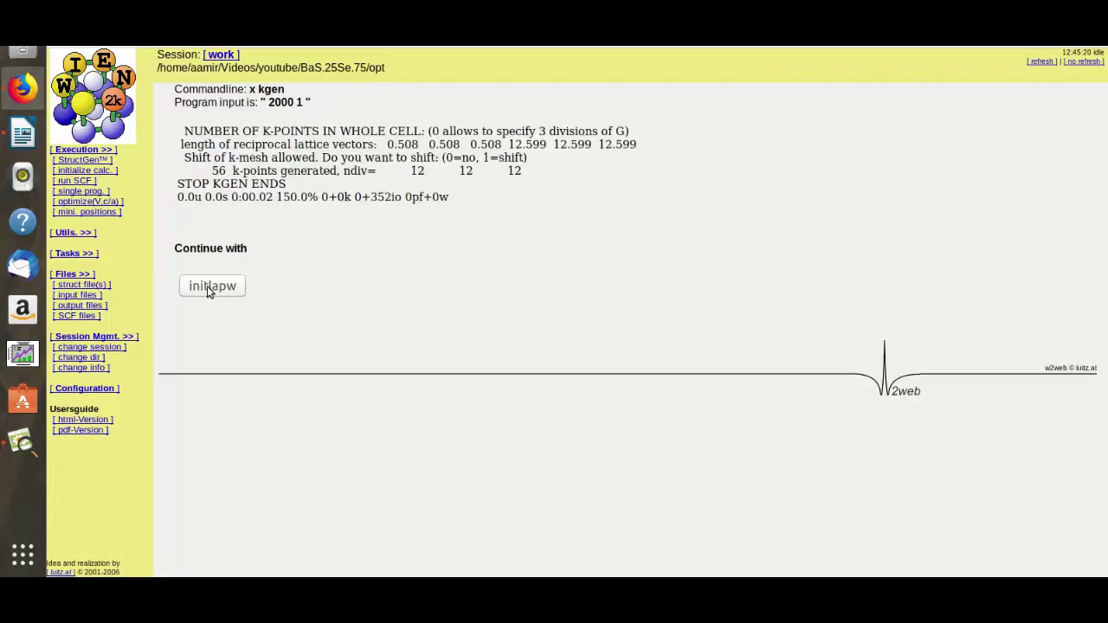
{"action": "left_click", "coordinate": [215, 290]}
{"action": "scroll", "coordinate": [317, 338], "scroll_direction": "down", "scroll_amount": 4}
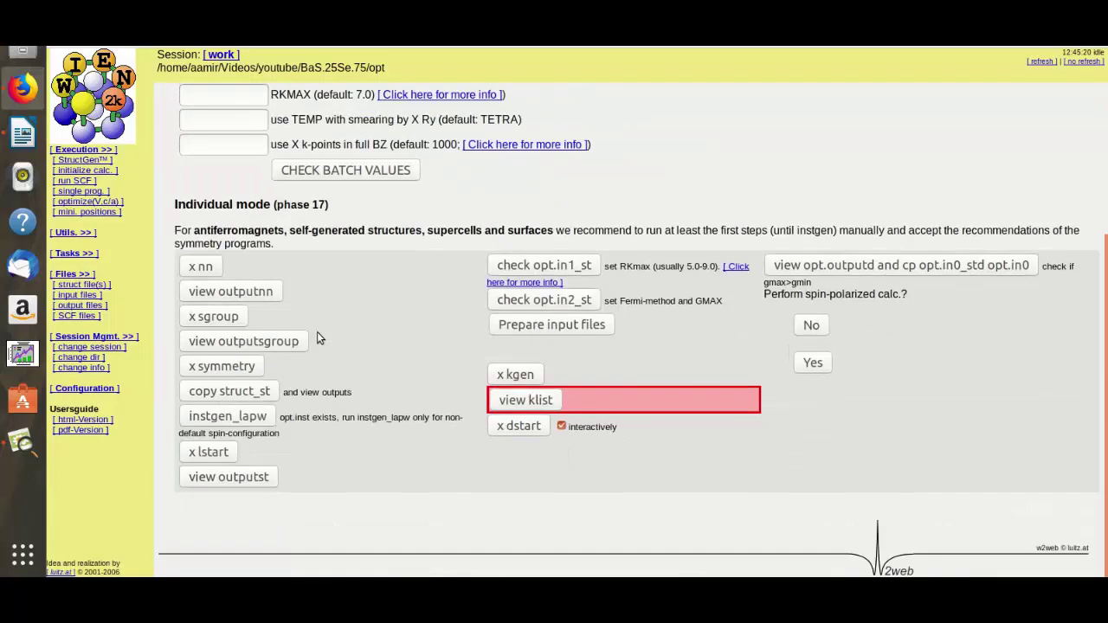
{"action": "left_click", "coordinate": [535, 402]}
{"action": "left_click", "coordinate": [392, 134]}
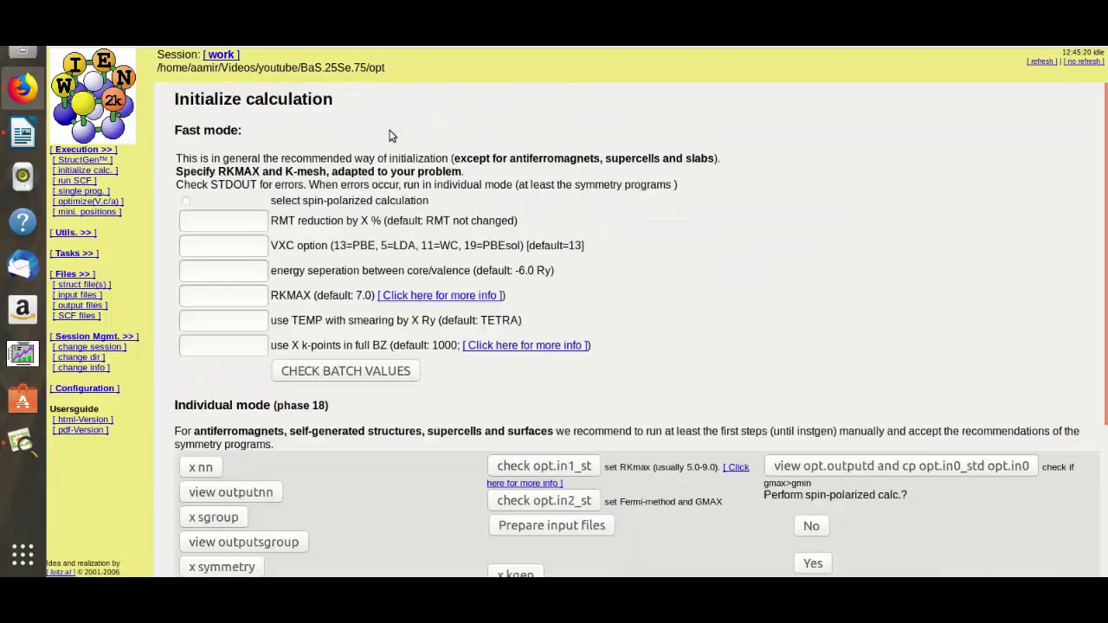
Run dstart for the starting density, save opt.outputd, and choose non-spin-polarized
{"action": "scroll", "coordinate": [460, 506], "scroll_direction": "down", "scroll_amount": 3}
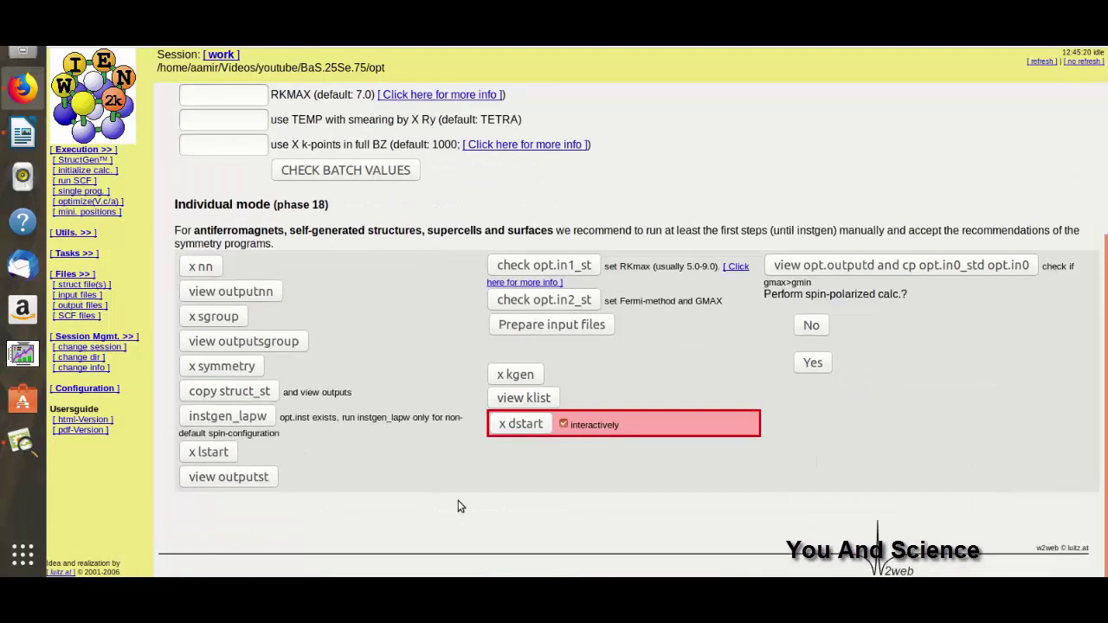
{"action": "left_click", "coordinate": [521, 424]}
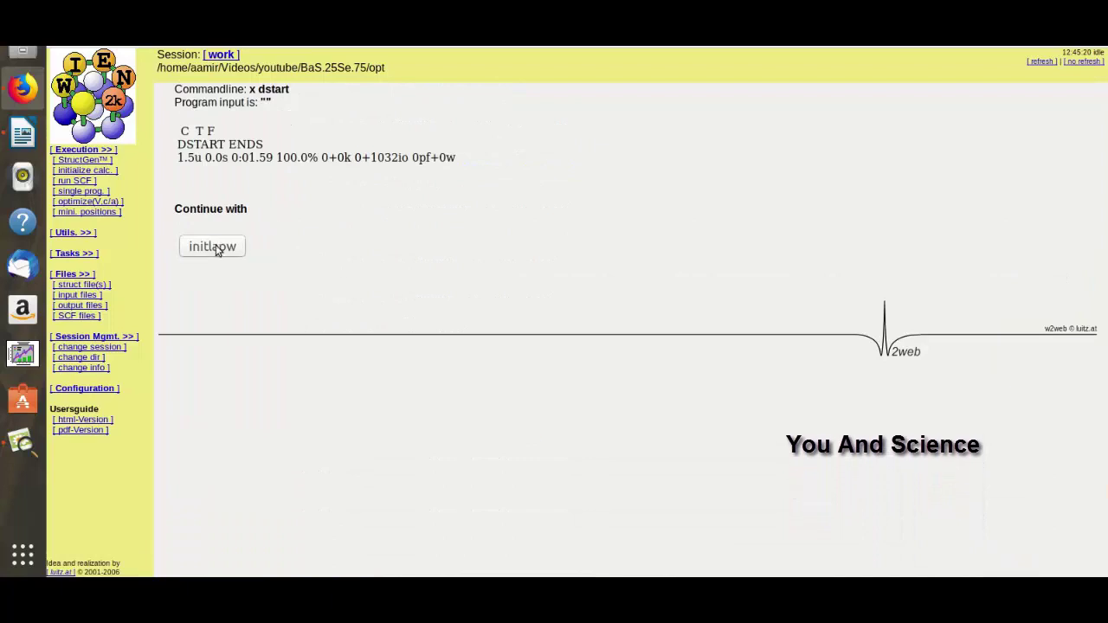
{"action": "left_click", "coordinate": [218, 248]}
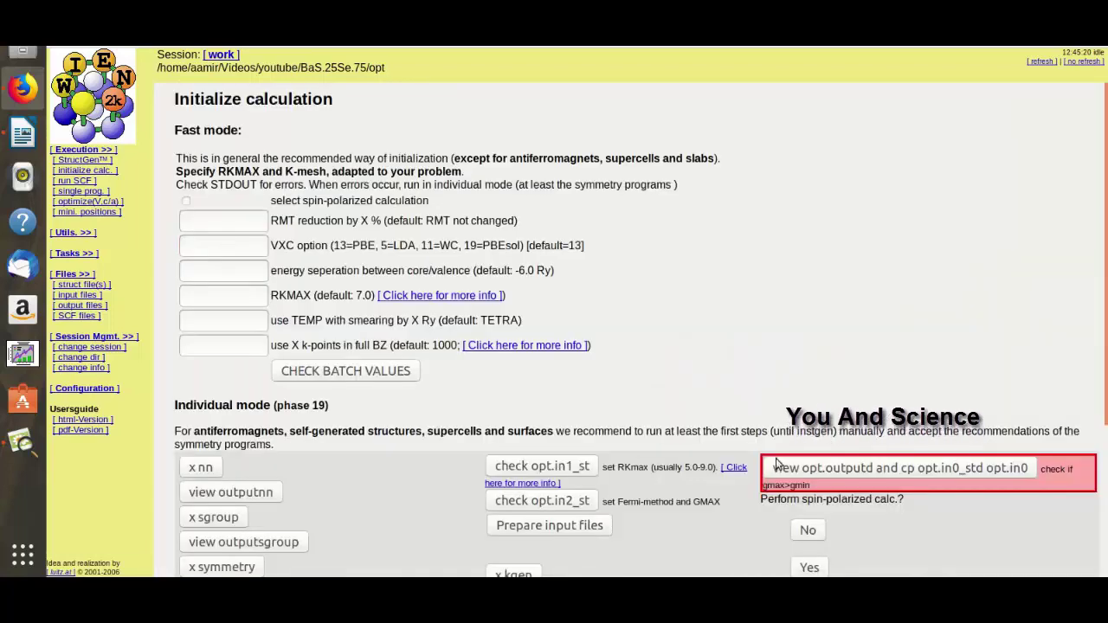
{"action": "left_click", "coordinate": [900, 467]}
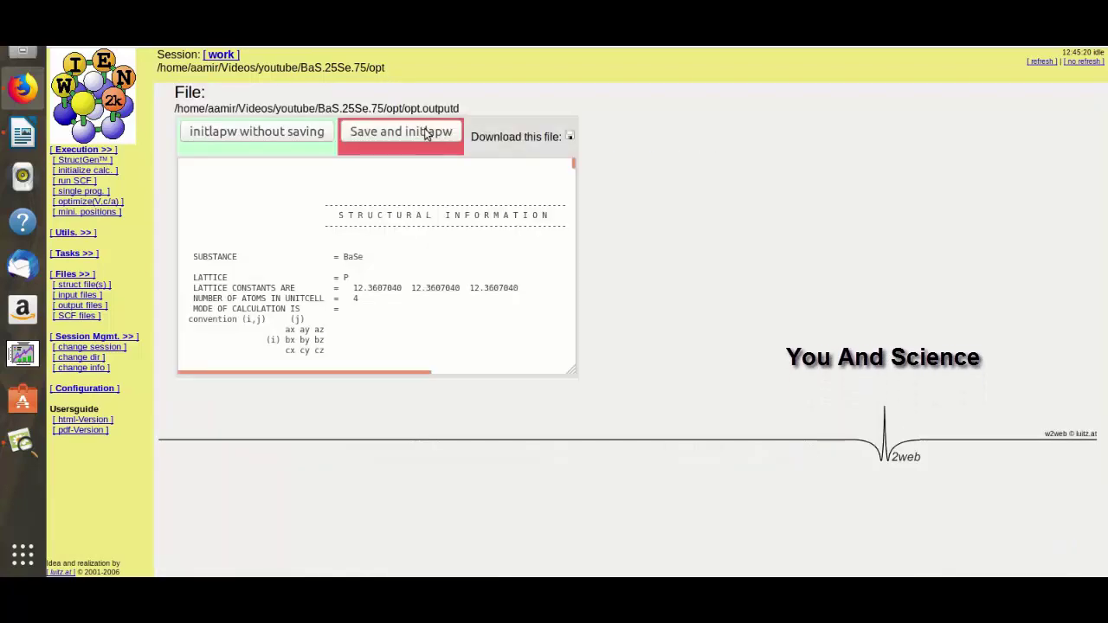
{"action": "left_click", "coordinate": [439, 131]}
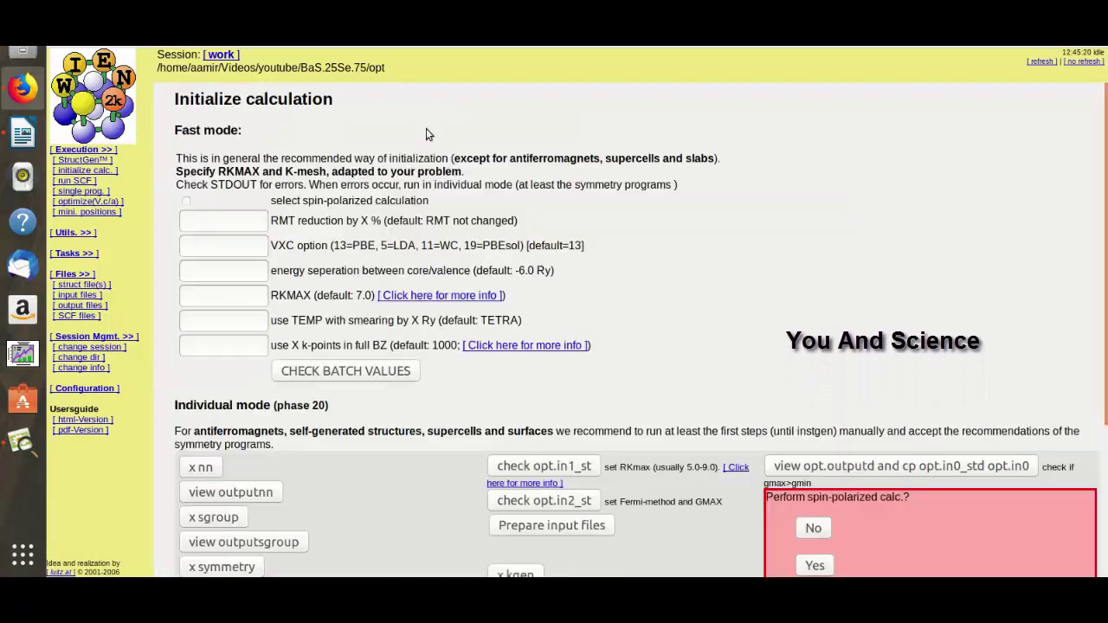
{"action": "left_click", "coordinate": [811, 529]}
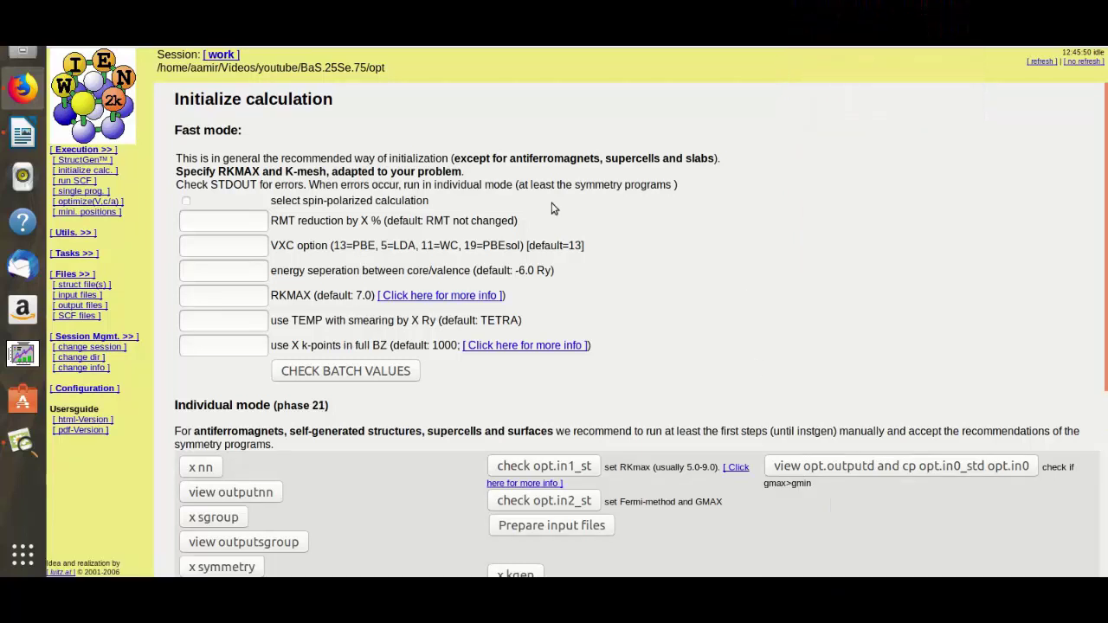
Generate the -10, 0 and 10 % volume structures in optimize(V,c/a)
{"action": "left_click", "coordinate": [80, 203]}
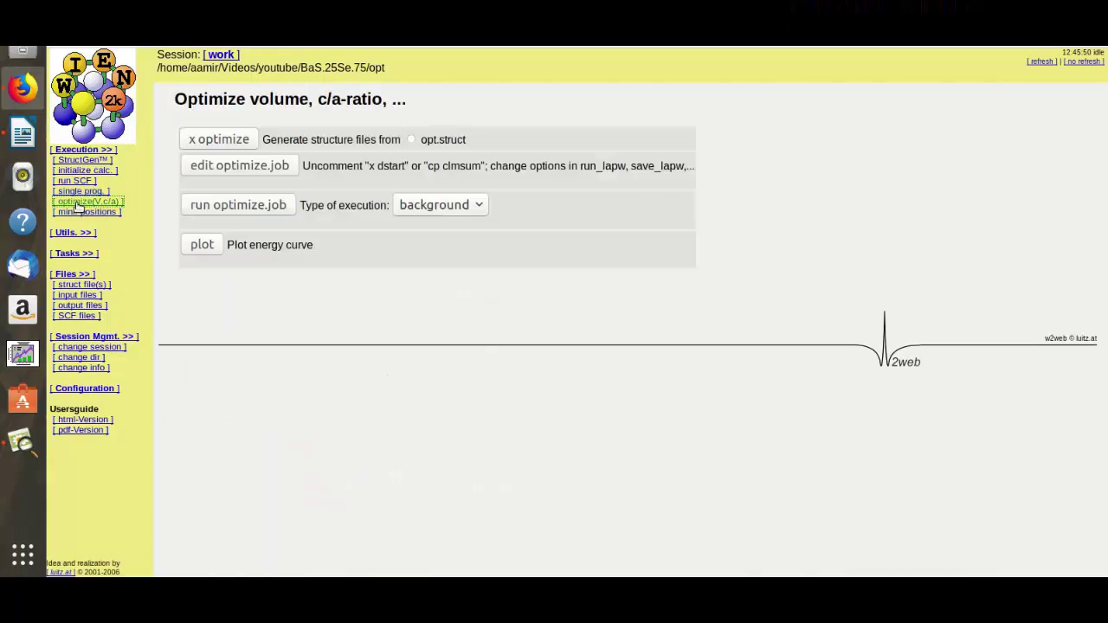
{"action": "left_click", "coordinate": [220, 139]}
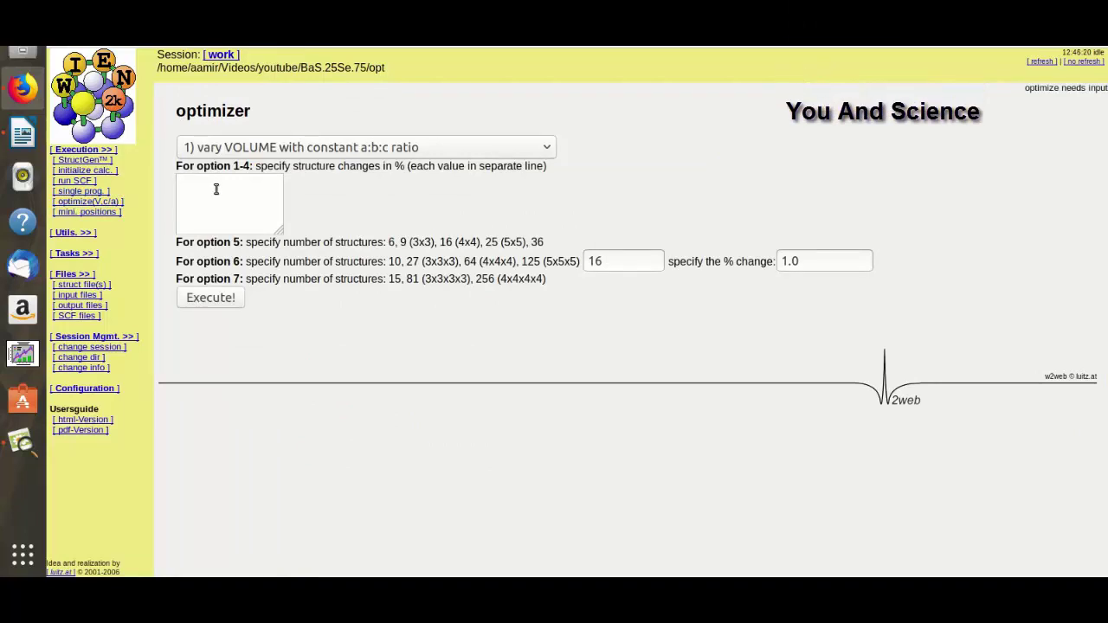
{"action": "left_click", "coordinate": [216, 189]}
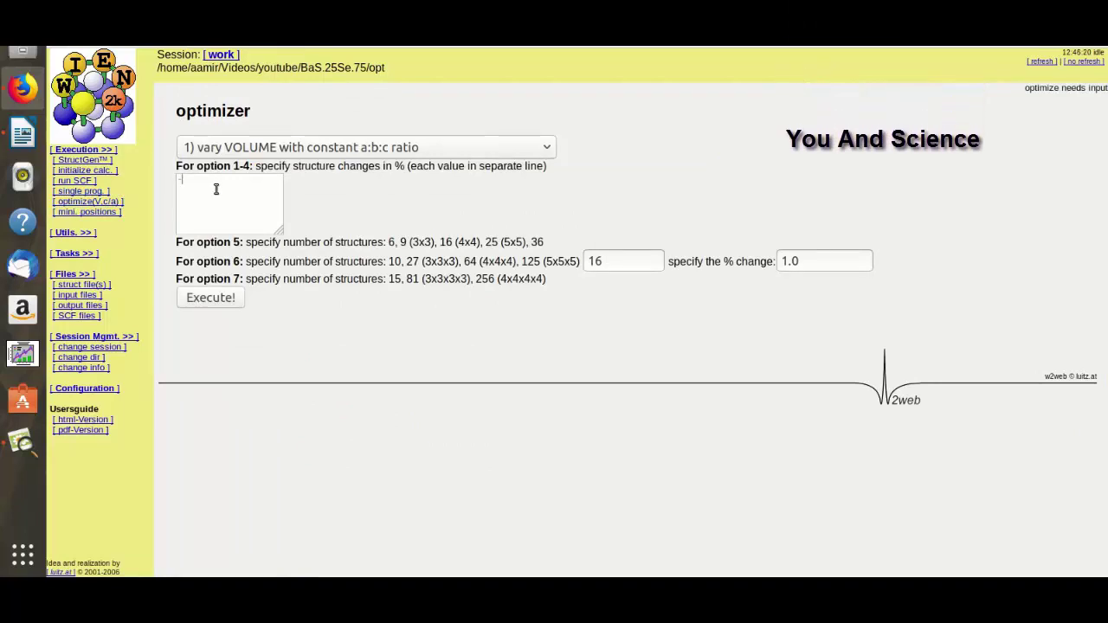
{"action": "type", "text": "-10"}
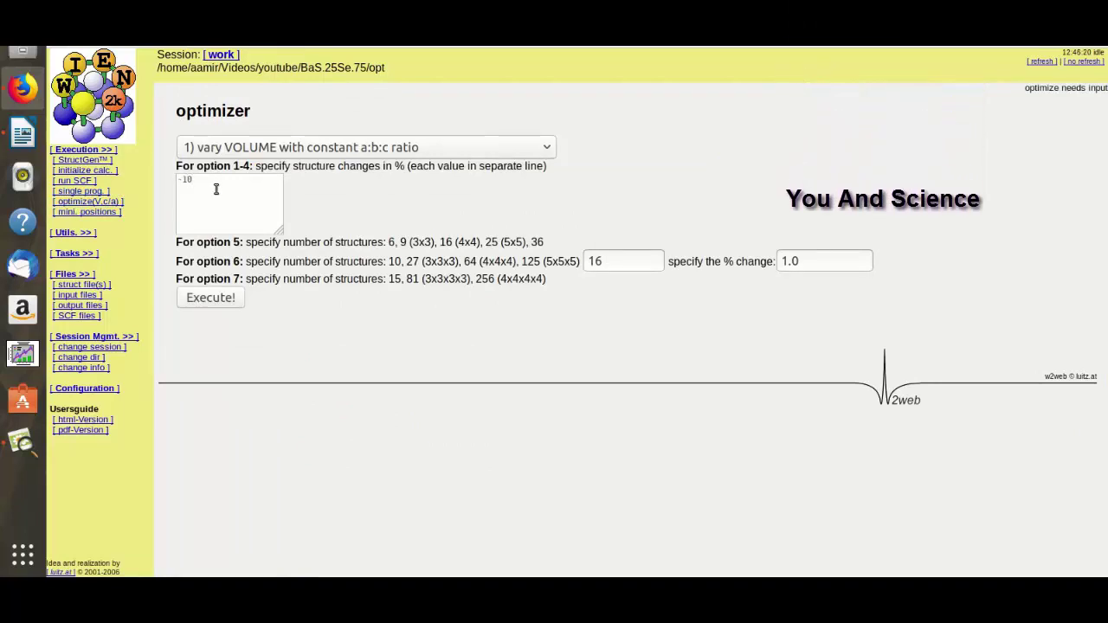
{"action": "key", "text": "Return"}
{"action": "type", "text": "0"}
{"action": "key", "text": "Return"}
{"action": "type", "text": "10"}
{"action": "left_click", "coordinate": [196, 298]}
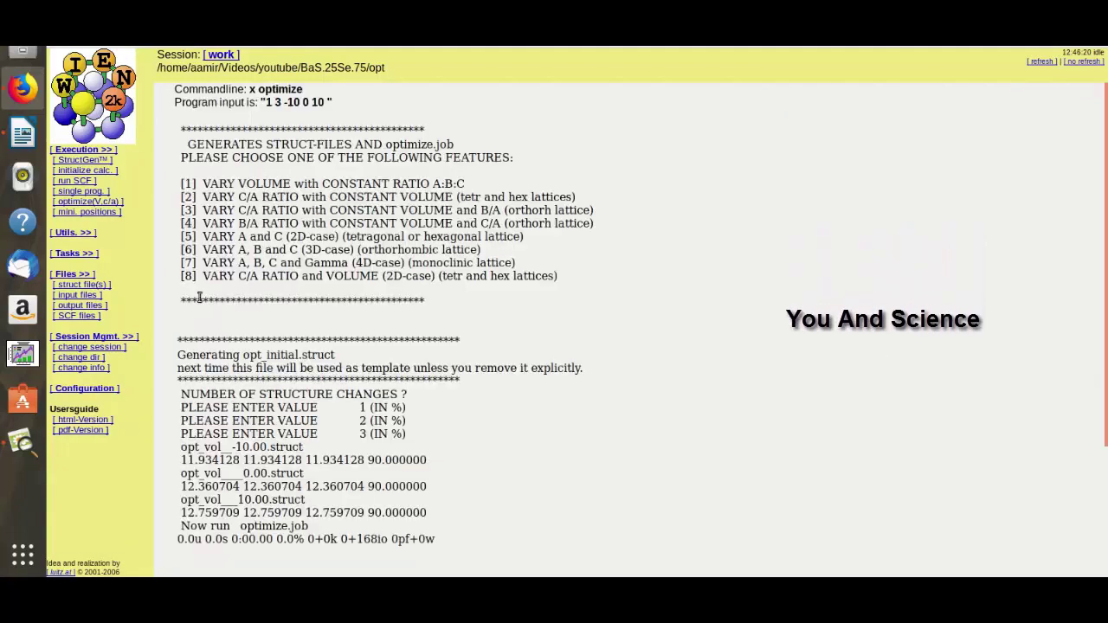
{"action": "scroll", "coordinate": [370, 391], "scroll_direction": "down", "scroll_amount": 4}
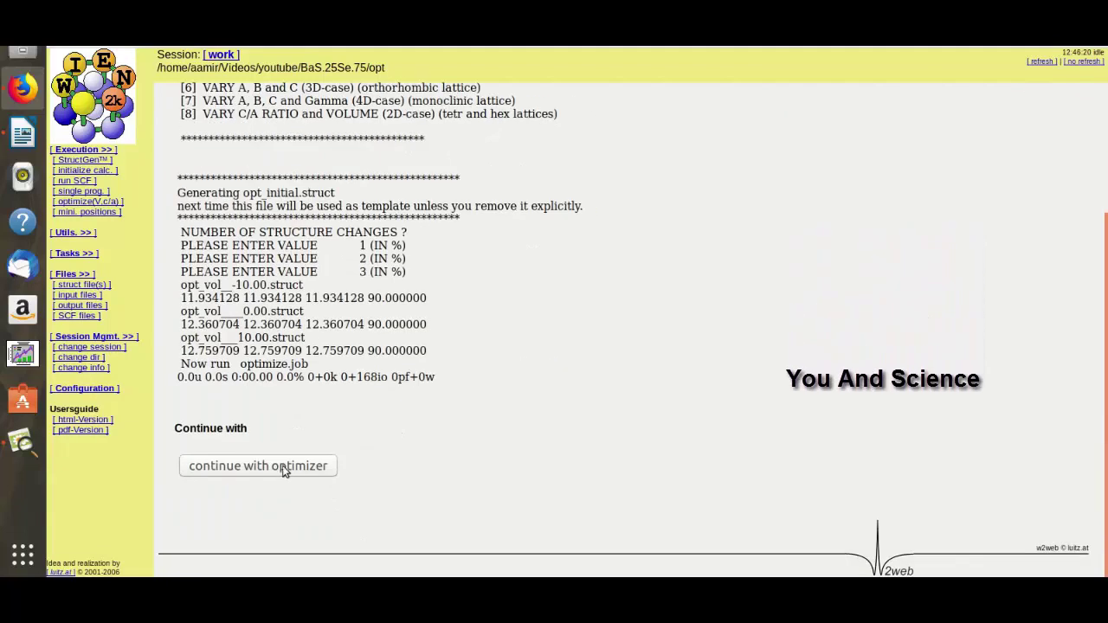
{"action": "left_click", "coordinate": [316, 465]}
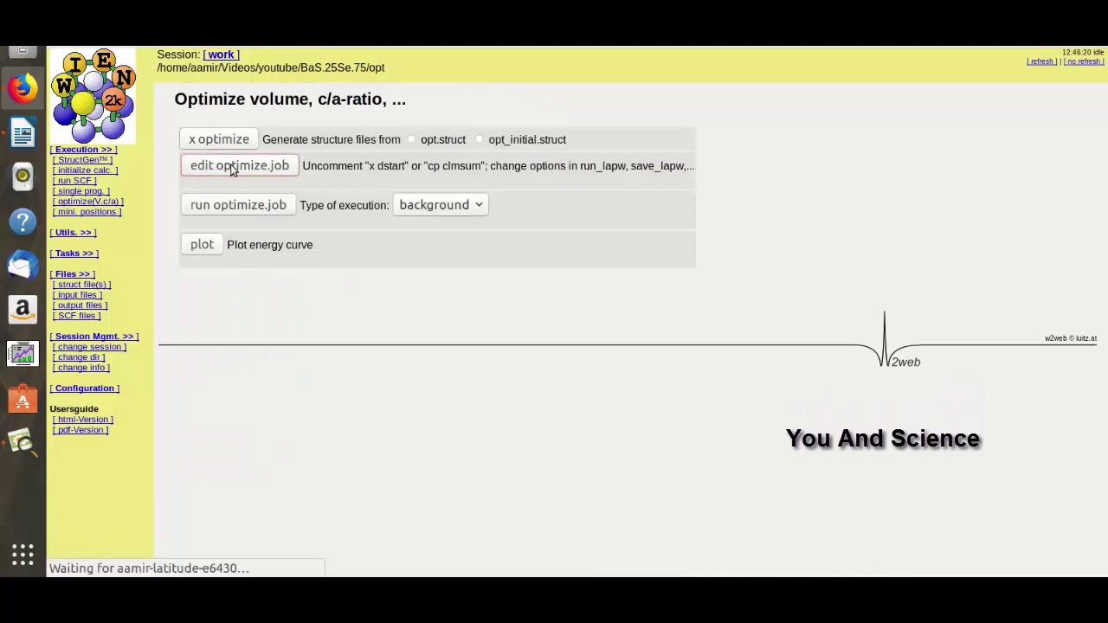
Uncomment x dstart -p in optimize.job, save it, and launch the job
{"action": "left_click", "coordinate": [236, 166]}
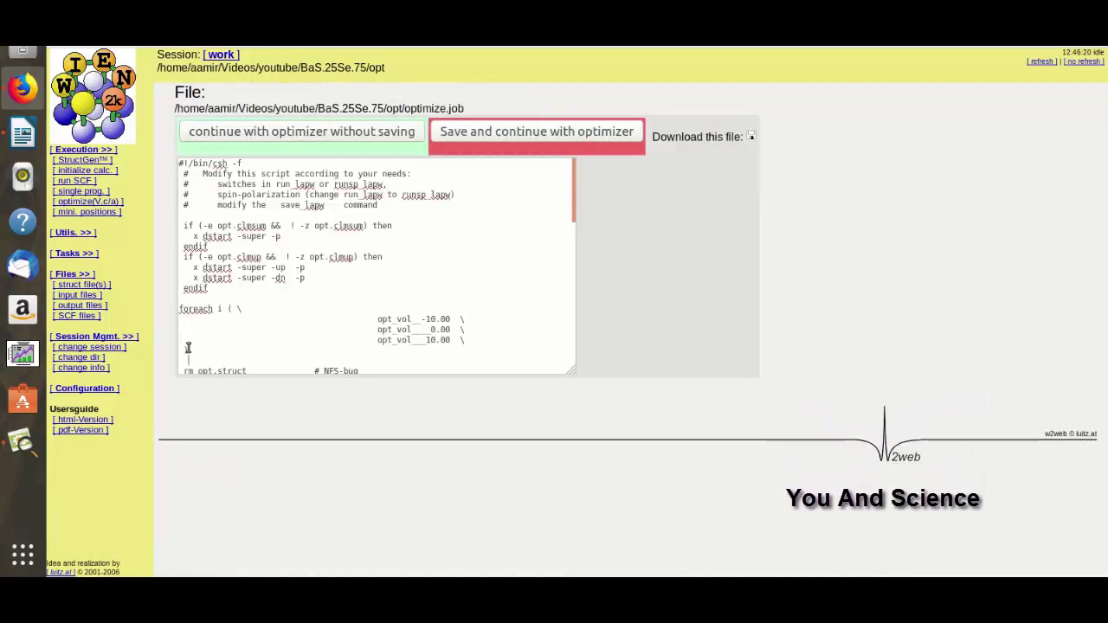
{"action": "scroll", "coordinate": [187, 347], "scroll_direction": "down", "scroll_amount": 3}
{"action": "scroll", "coordinate": [187, 347], "scroll_direction": "down", "scroll_amount": 3}
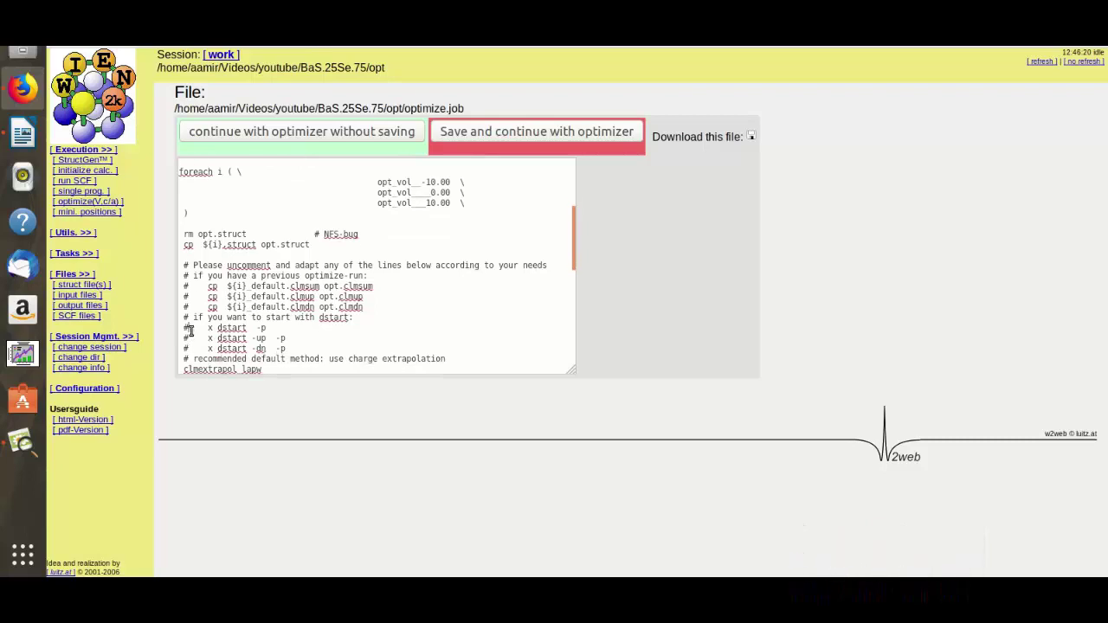
{"action": "left_click", "coordinate": [190, 329]}
{"action": "key", "text": "BackSpace"}
{"action": "left_click", "coordinate": [538, 133]}
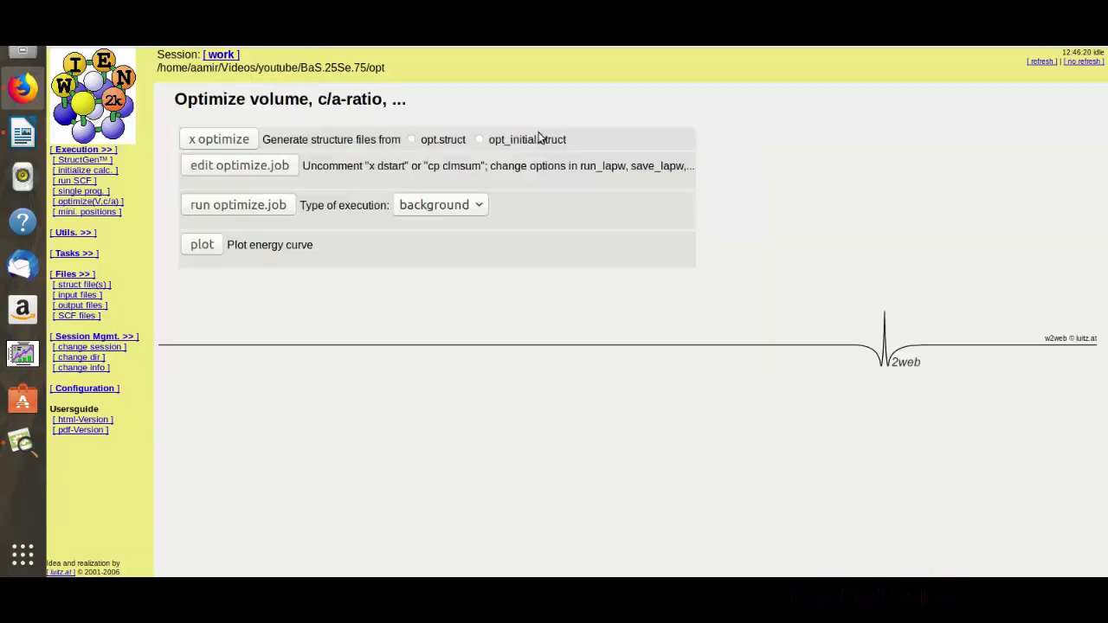
{"action": "left_click", "coordinate": [215, 209]}
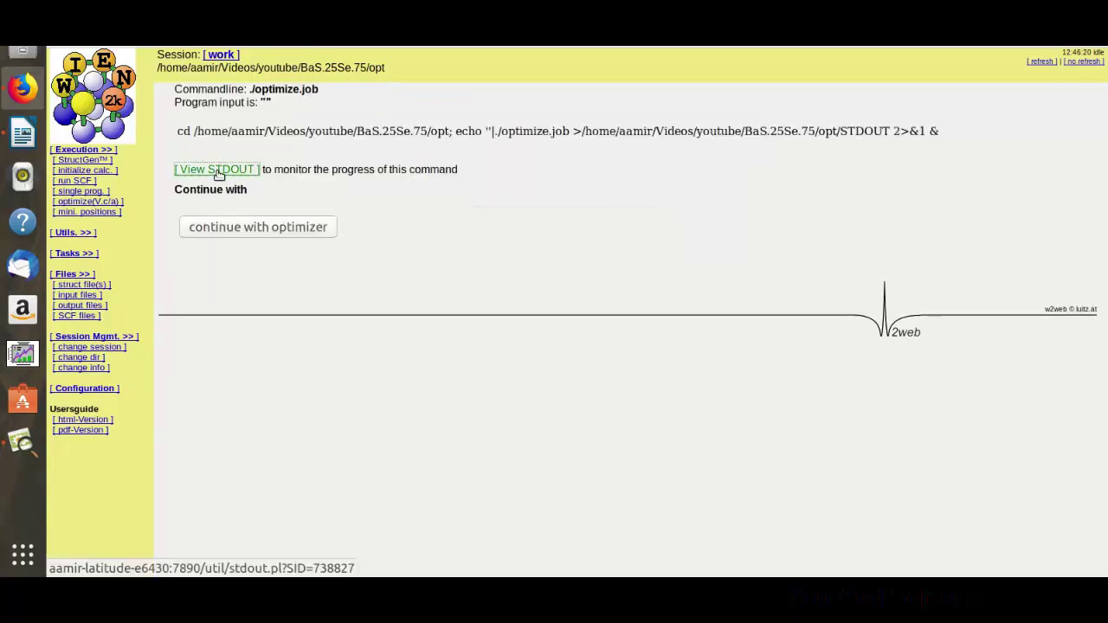
Reload optimize.job's STDOUT until results are saved under ./opt_vol___10.00_default
{"action": "left_click", "coordinate": [219, 170]}
{"action": "left_click", "coordinate": [323, 135]}
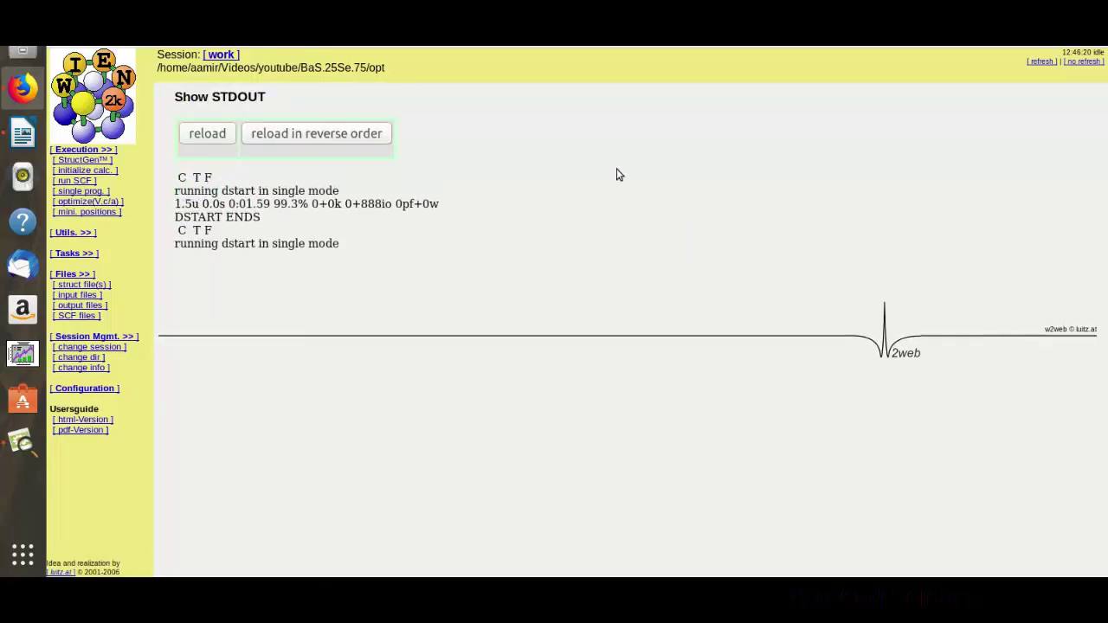
{"action": "left_click", "coordinate": [1041, 62]}
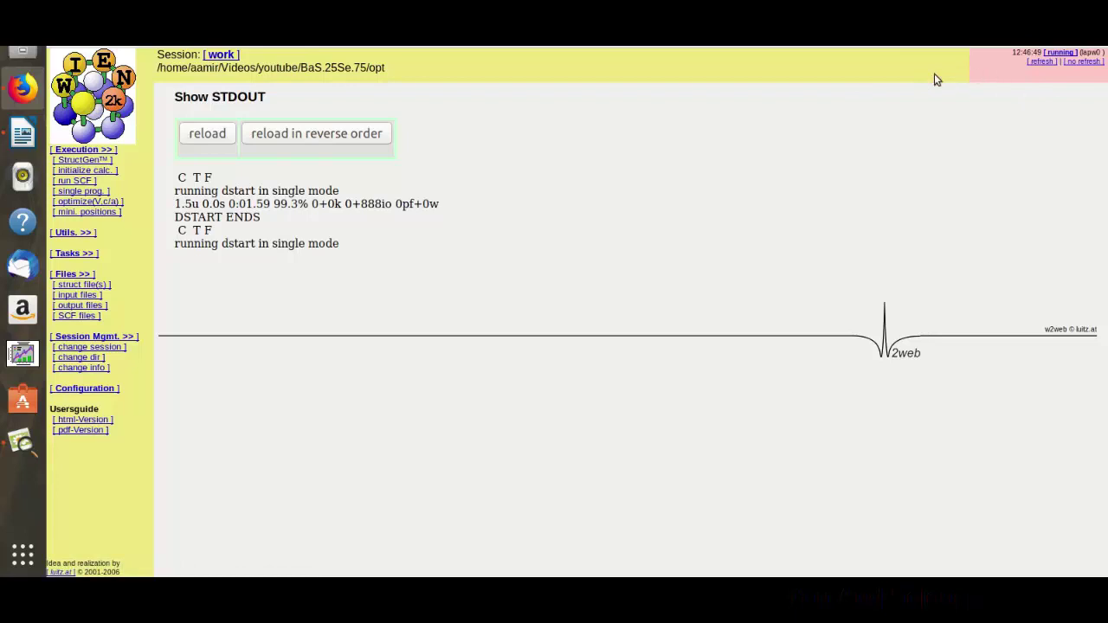
{"action": "left_click", "coordinate": [336, 137]}
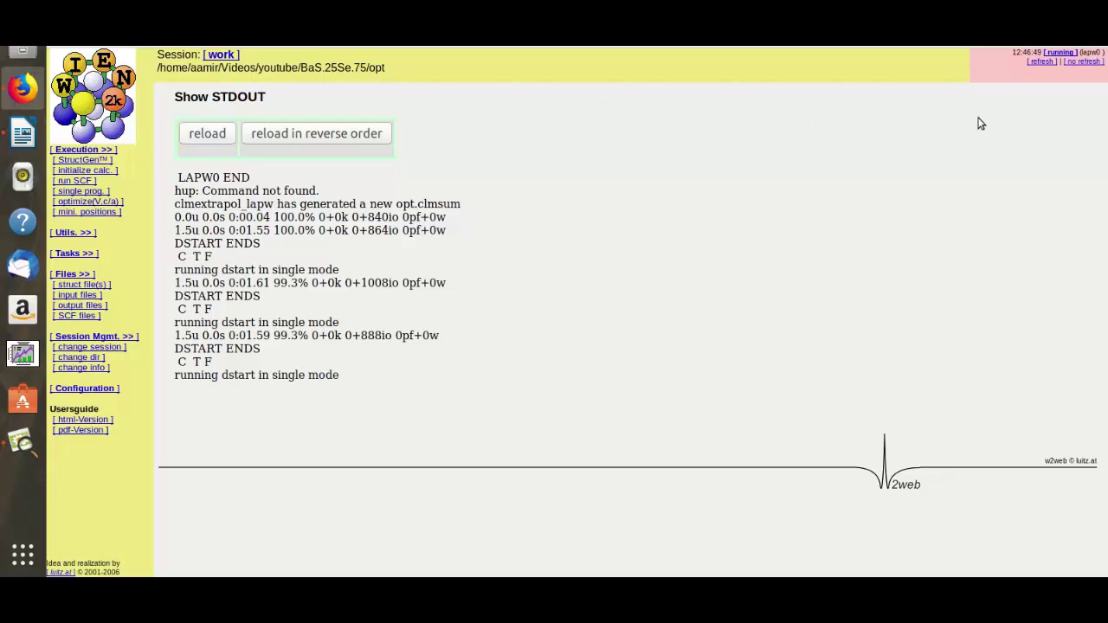
{"action": "left_click", "coordinate": [981, 43]}
{"action": "left_click", "coordinate": [979, 57]}
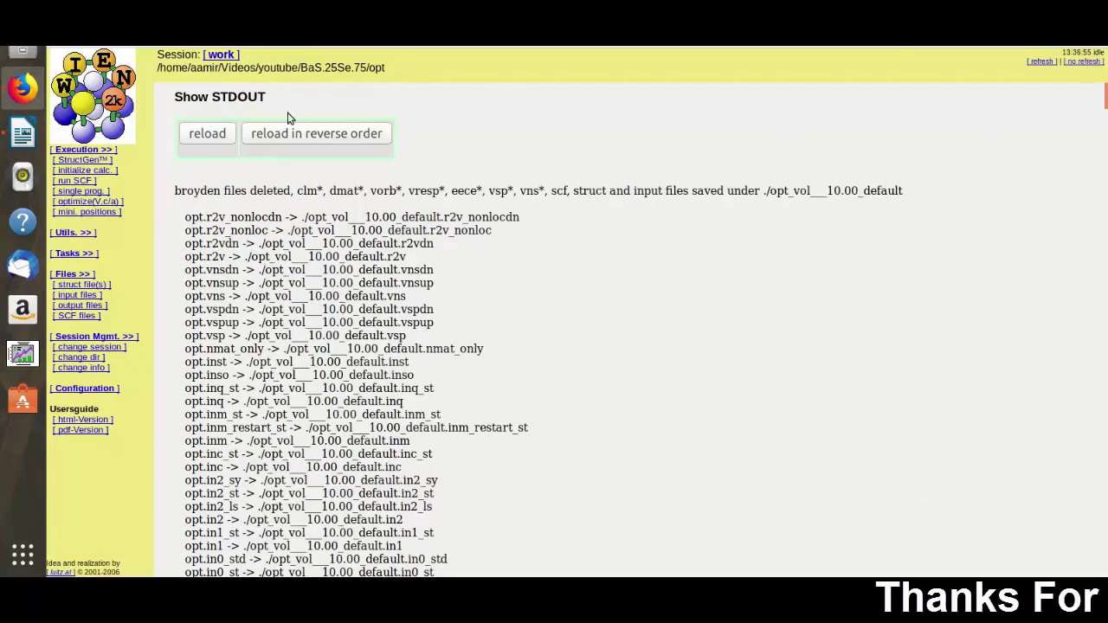
Plot energy versus volume from the Optimize volume page, giving a Murnaghan fit with V0 1946.4010 a.u.³ and B 36.3365 GPa
{"action": "left_click", "coordinate": [93, 201]}
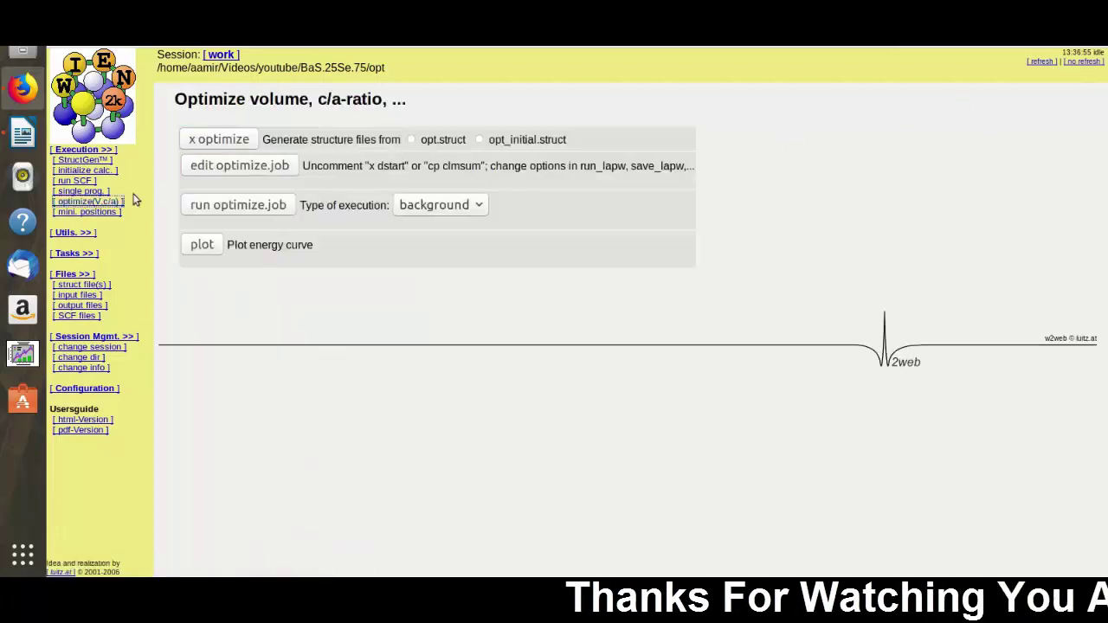
{"action": "left_click", "coordinate": [203, 244]}
{"action": "left_click", "coordinate": [297, 245]}
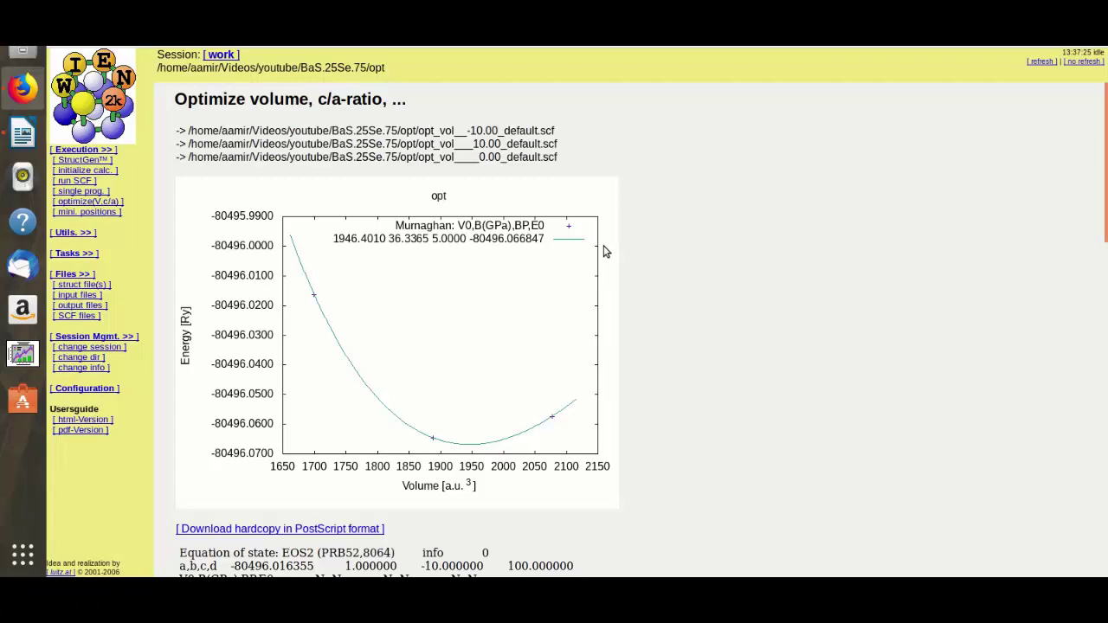
{"action": "left_click", "coordinate": [922, 22]}
{"action": "key", "text": "Escape"}
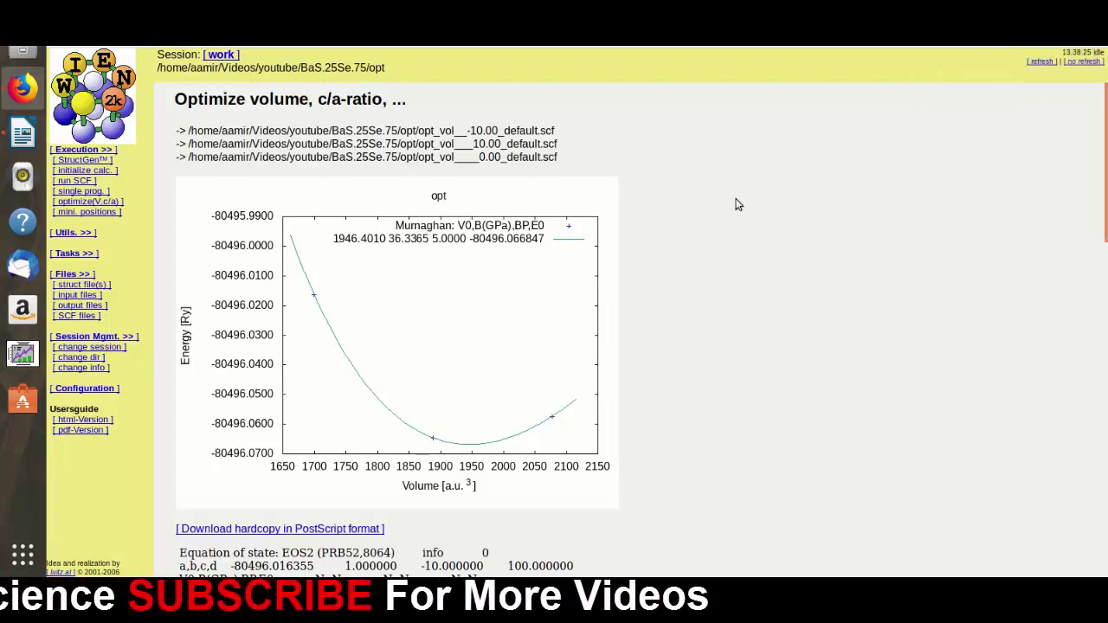